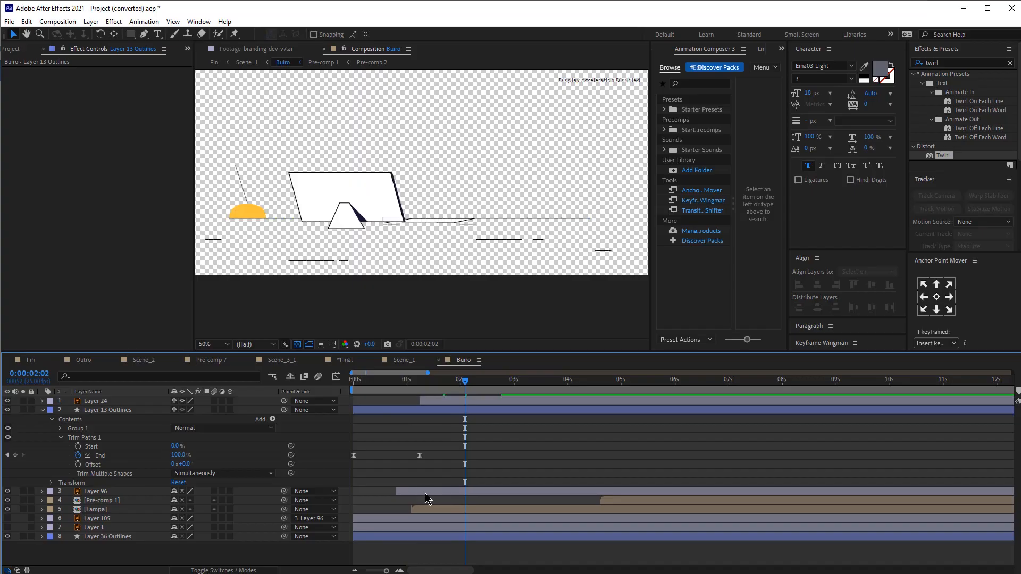
# Reveal Layer 96's animated properties in the Buiro composition and scrub through its keyframes to 0:00:02:10.
pyautogui.click(883, 419)
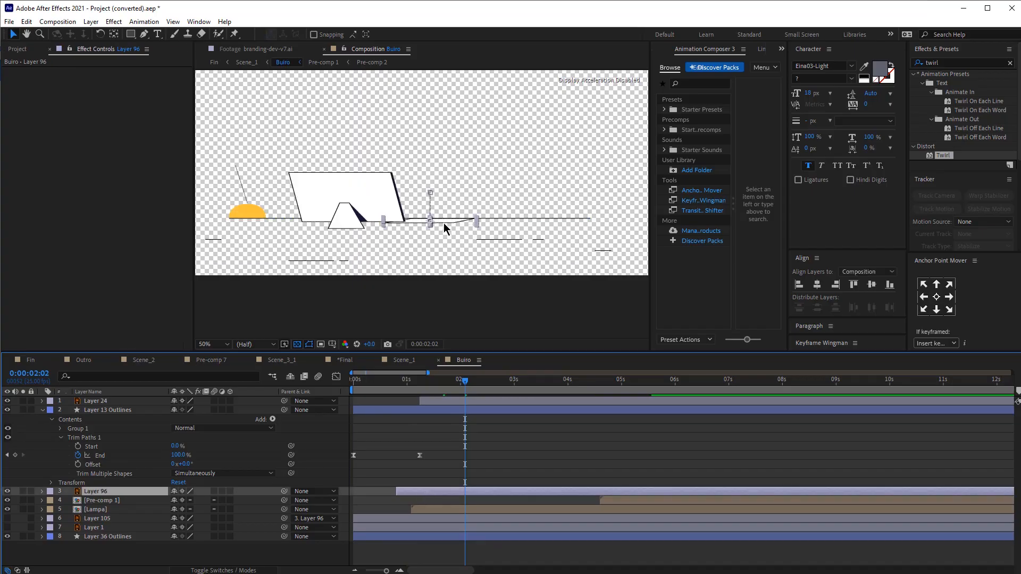
pyautogui.press('u')
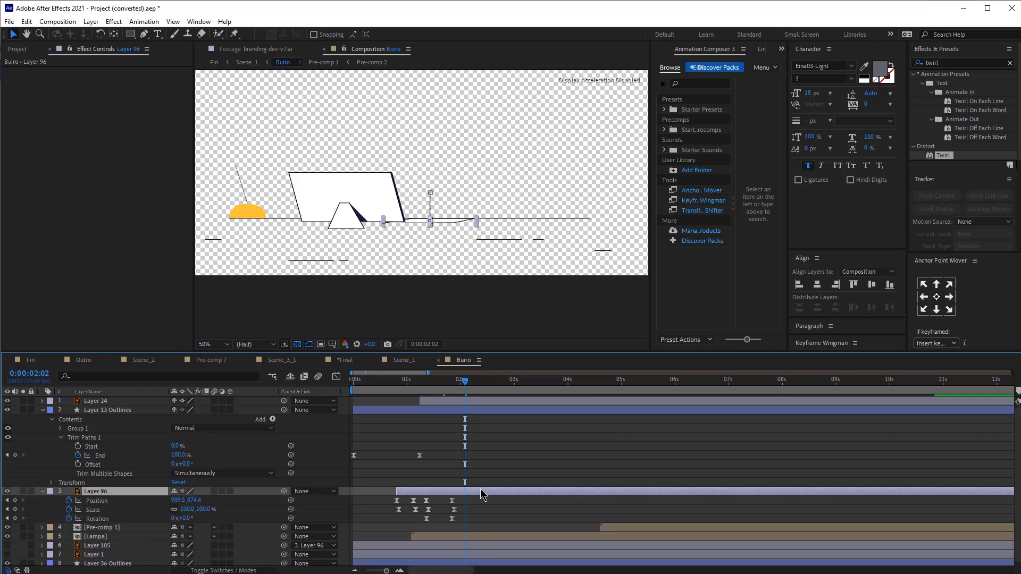
pyautogui.click(23, 491)
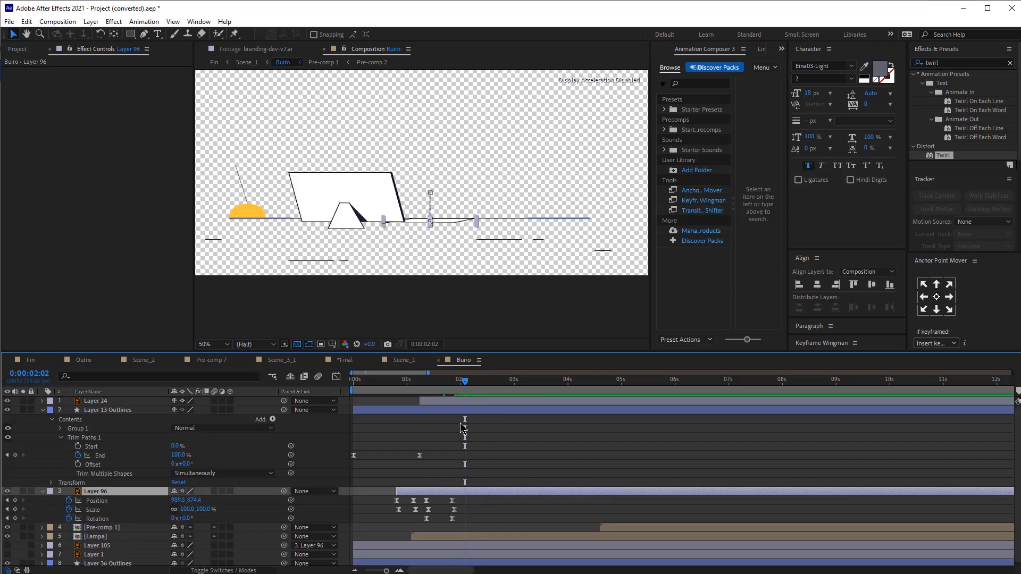
pyautogui.moveTo(392, 385); pyautogui.dragTo(482, 384)
# Reveal the keyframes of the monitor layer, Layer 24, and scrub through its animation.
pyautogui.click(354, 188)
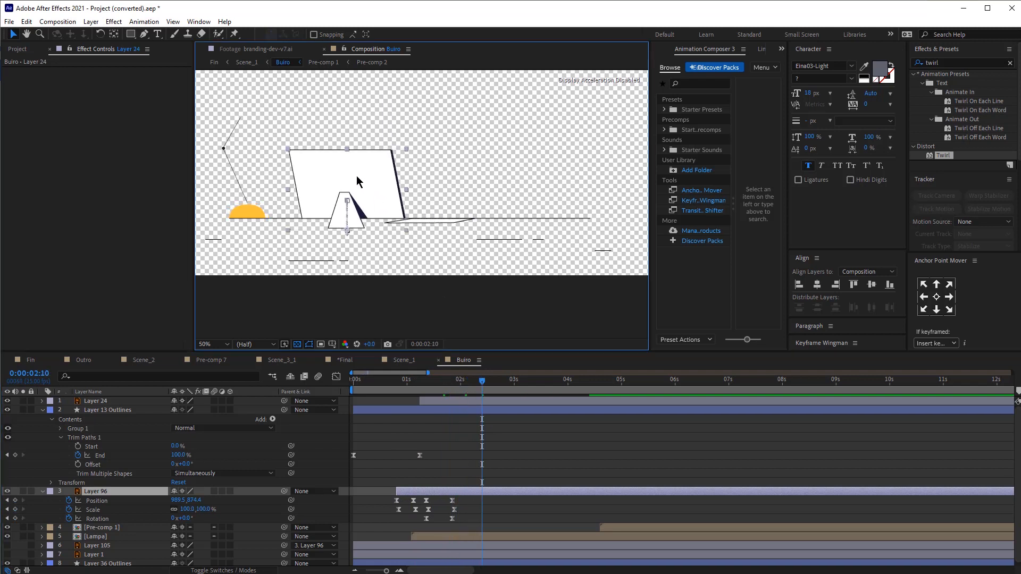
pyautogui.press('u')
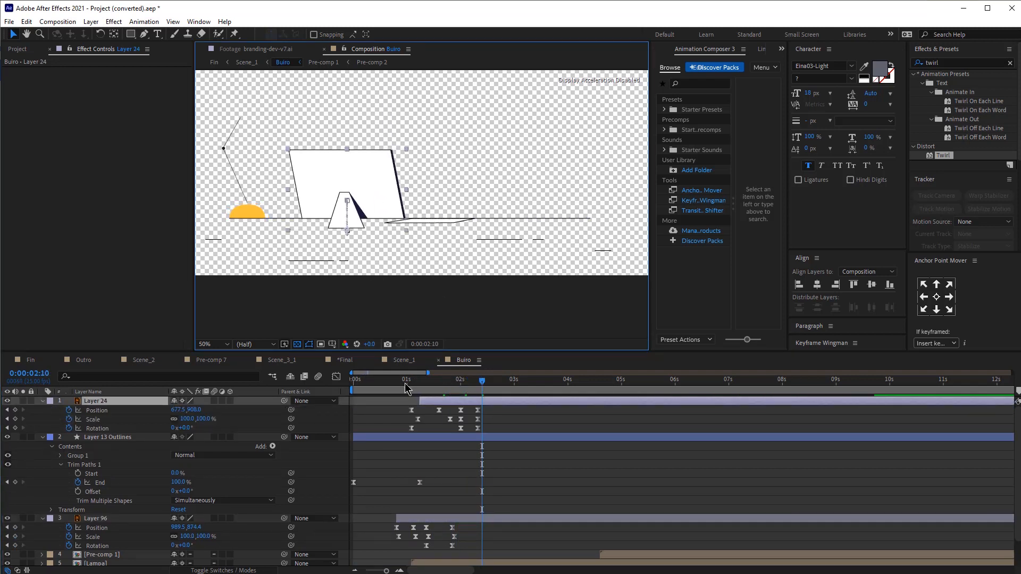
pyautogui.moveTo(405, 385); pyautogui.dragTo(504, 386)
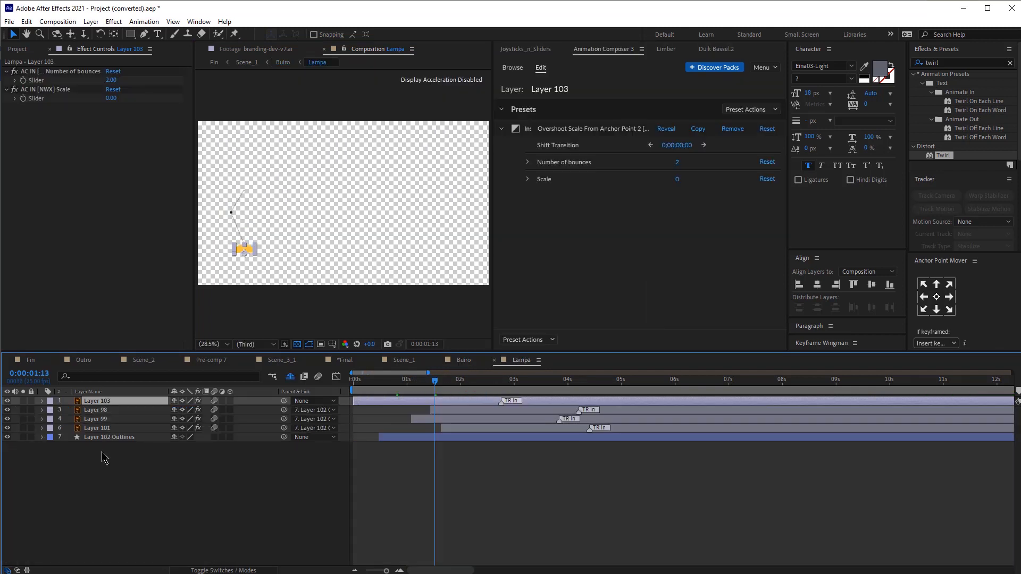
# Reveal the keyframes of all layers in the Lampa composition, select Layer 101's Rotation keyframes and preview the lamp animation.
pyautogui.hotkey('ctrl', 'a')
pyautogui.press('u')
pyautogui.click(547, 526)
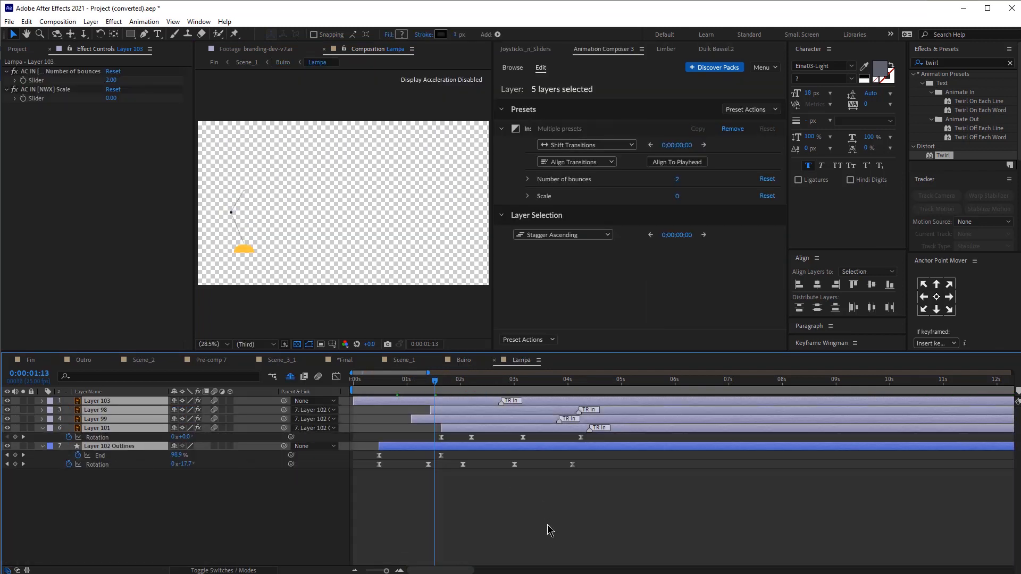
pyautogui.click(116, 430)
pyautogui.click(116, 436)
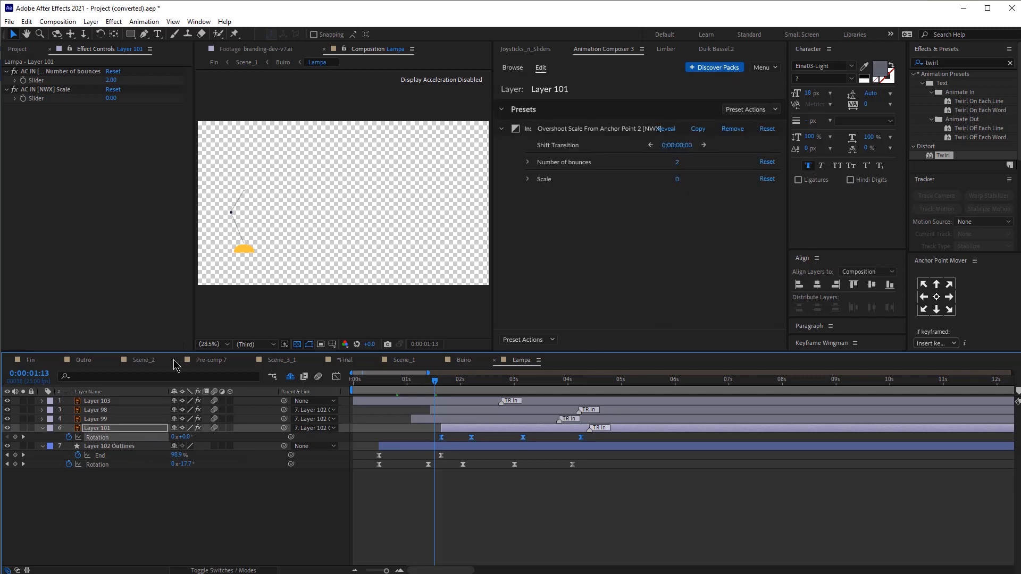
pyautogui.press('space')
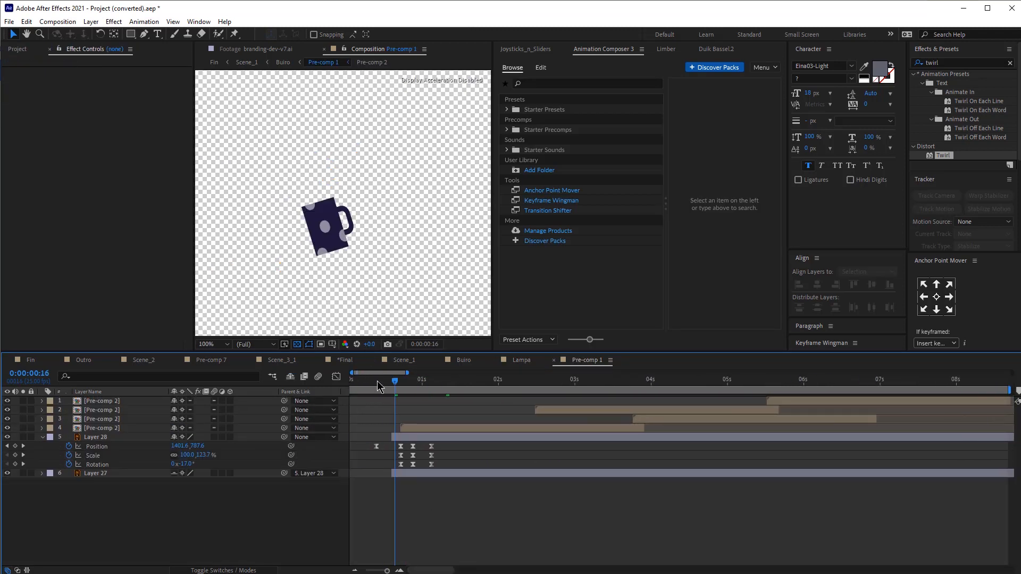
# Scrub through the mug animation in Pre-comp 1 and the steam lines' trim path animation in Pre-comp 2.
pyautogui.moveTo(378, 381); pyautogui.dragTo(772, 388)
pyautogui.moveTo(772, 388); pyautogui.dragTo(778, 389)
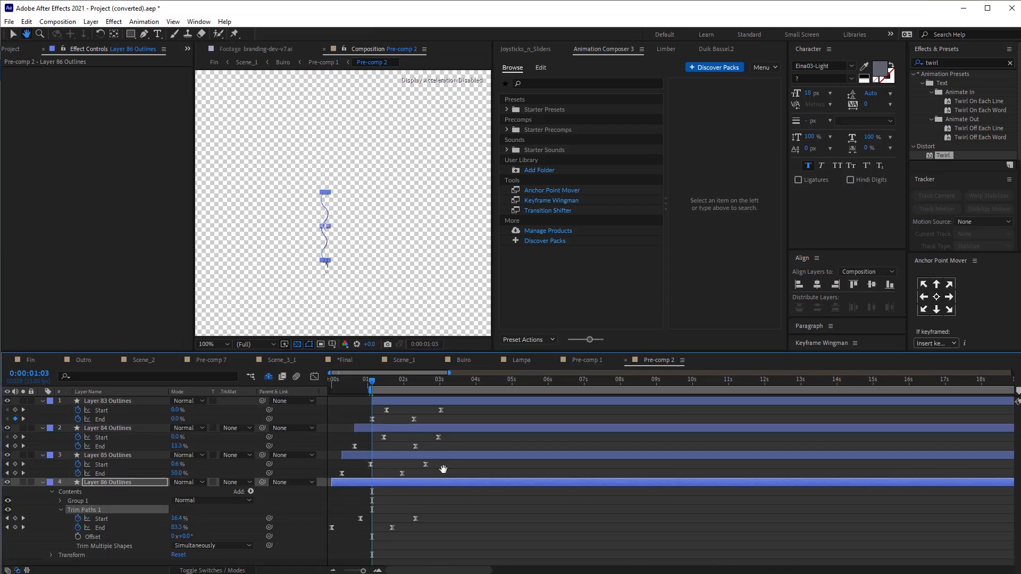
pyautogui.click(444, 469)
pyautogui.moveTo(367, 388); pyautogui.dragTo(334, 386)
# Return to Pre-comp 1 and review how the steam pre-comps play above the mug.
pyautogui.click(592, 361)
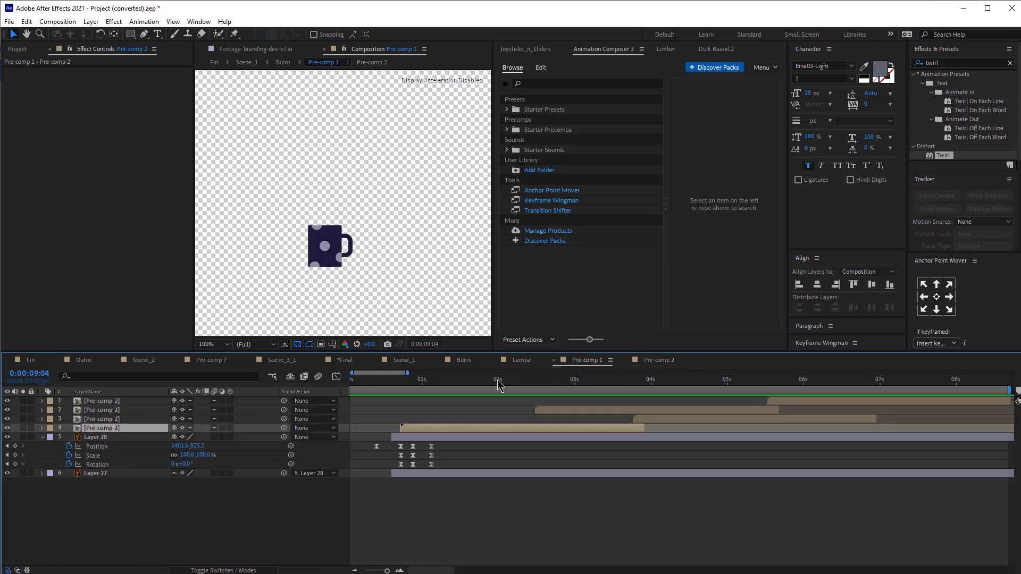
pyautogui.moveTo(468, 386); pyautogui.dragTo(530, 387)
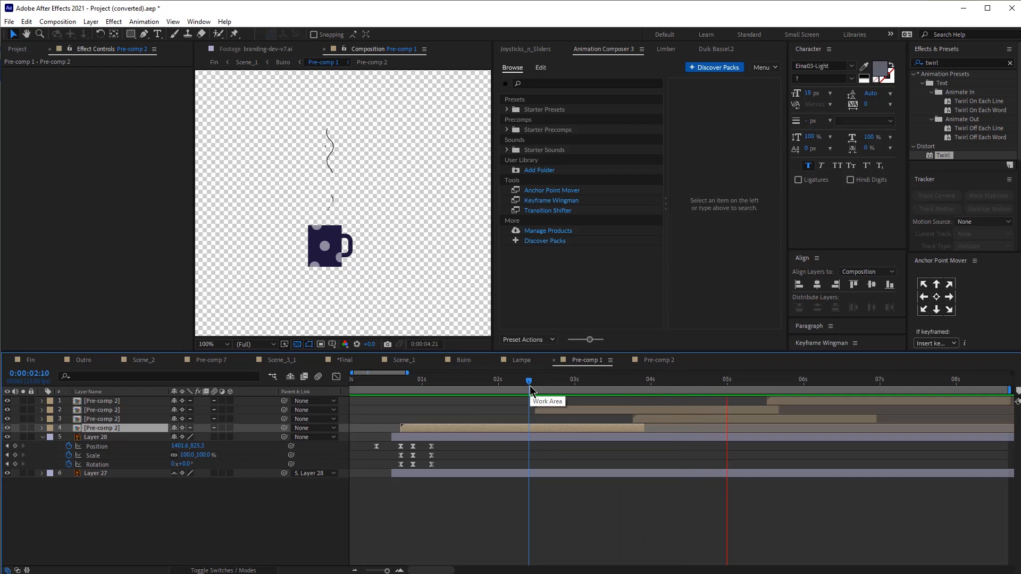
pyautogui.moveTo(373, 572); pyautogui.dragTo(377, 572)
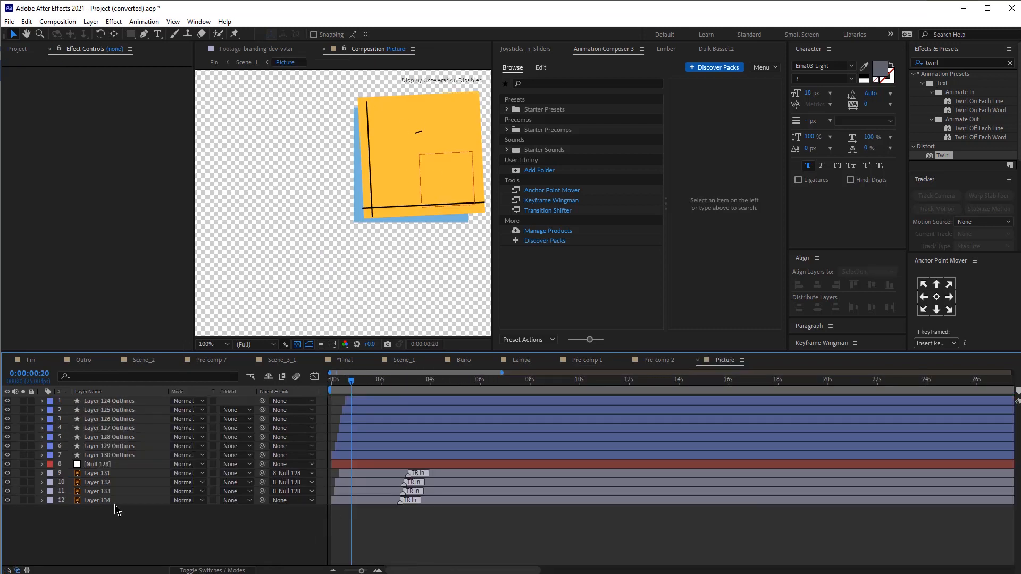
# Select and solo Layers 131 to 134 in the Picture composition, play them from the start, then preview the soloed outline layers.
pyautogui.click(113, 501)
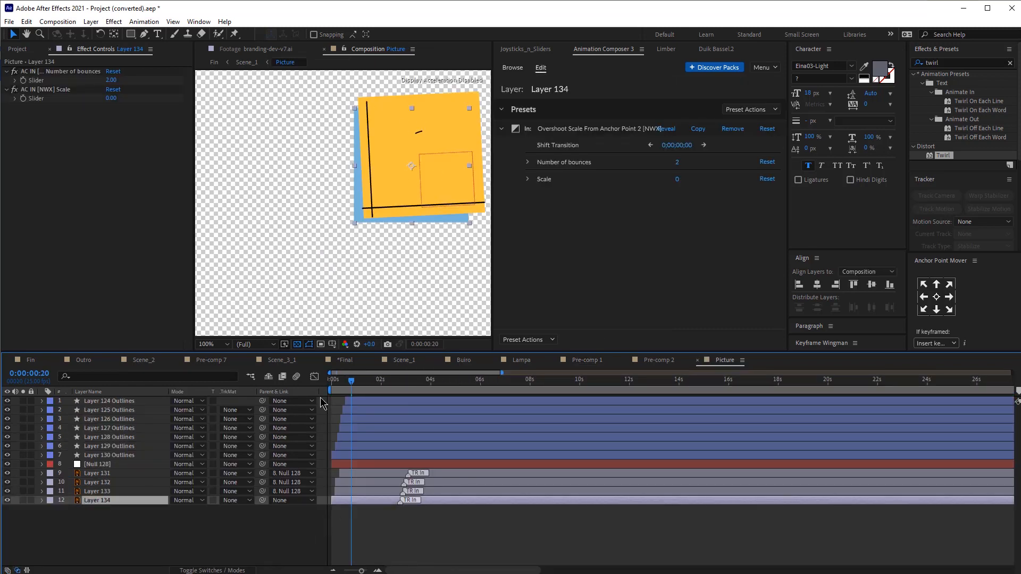
pyautogui.keyDown('shift'); pyautogui.click(104, 473); pyautogui.keyUp('shift')
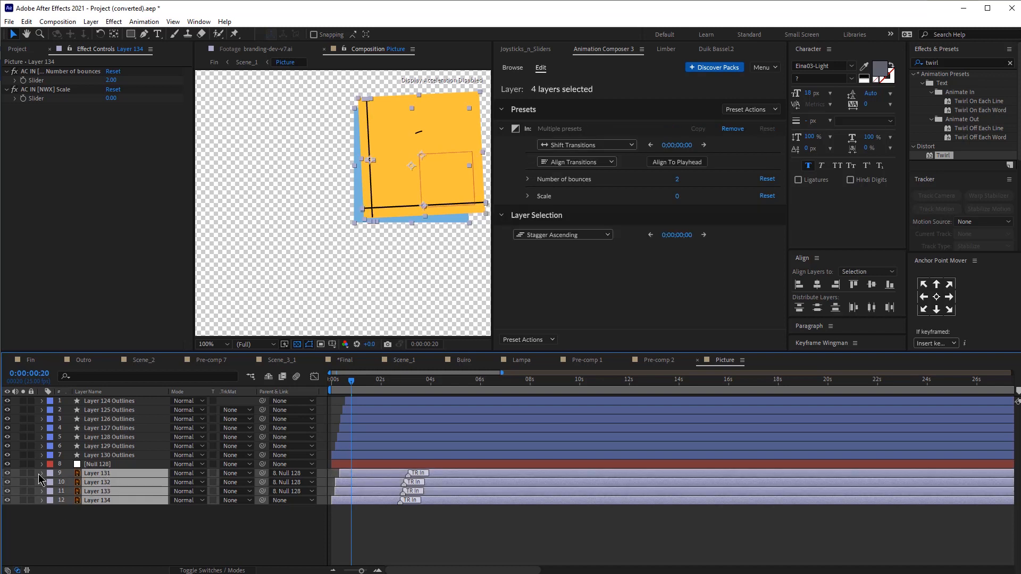
pyautogui.press('Home')
pyautogui.press('space')
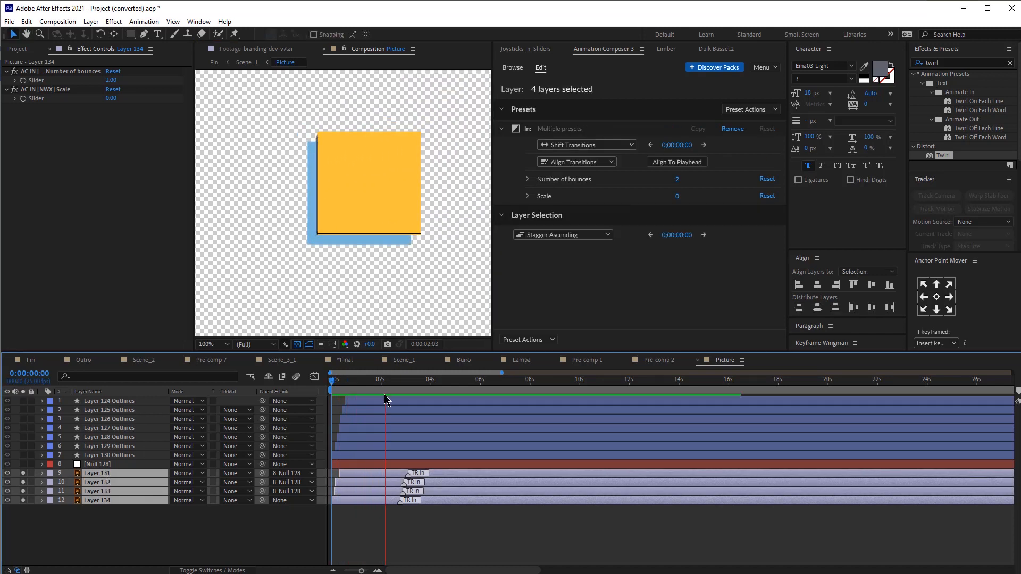
pyautogui.click(393, 382)
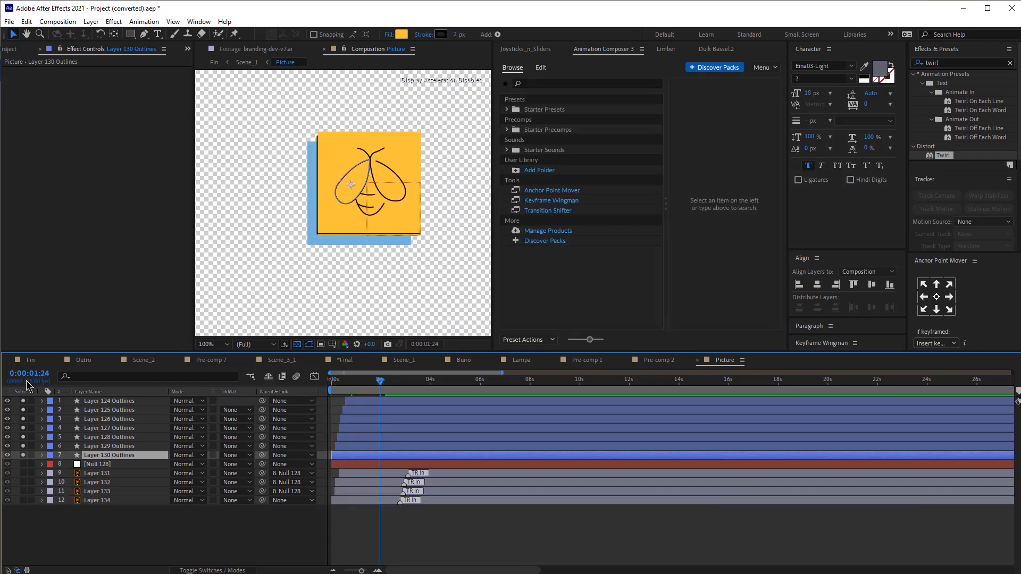
pyautogui.press('Home')
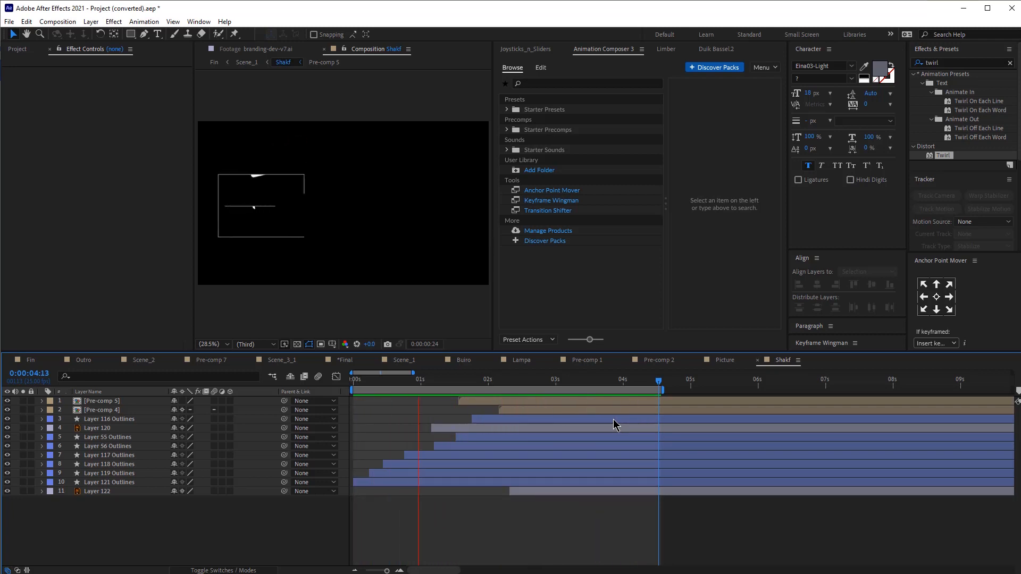
# Expand the Trim Paths of Layer 55 Outlines in the Shakf composition and preview Pre-comp 4's animation.
pyautogui.click(468, 438)
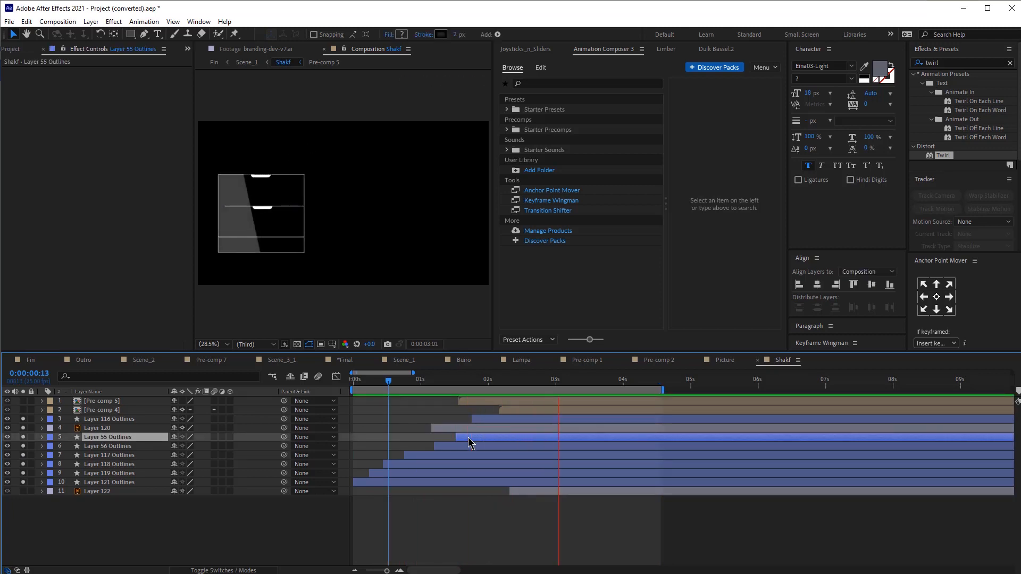
pyautogui.click(43, 437)
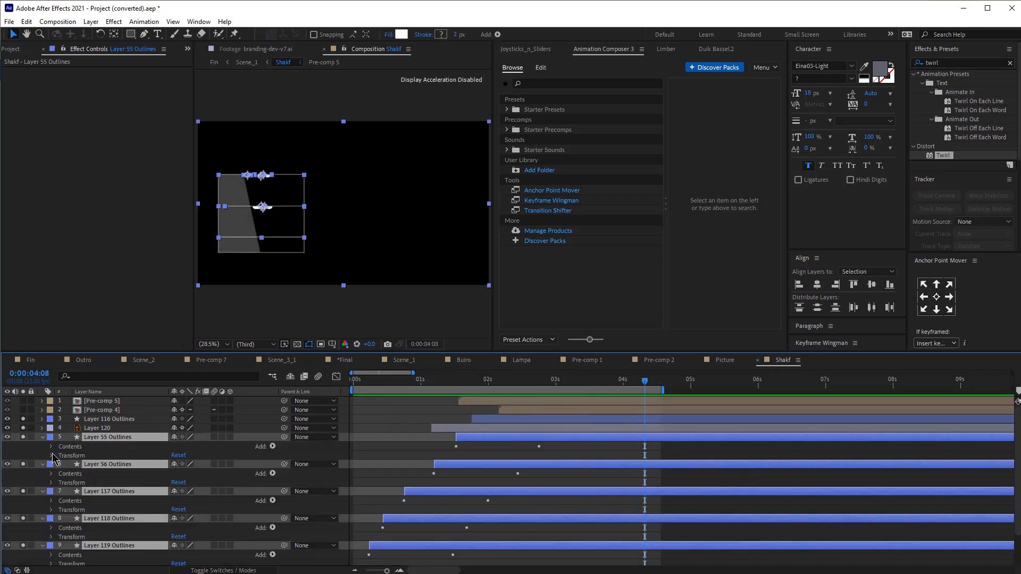
pyautogui.click(52, 447)
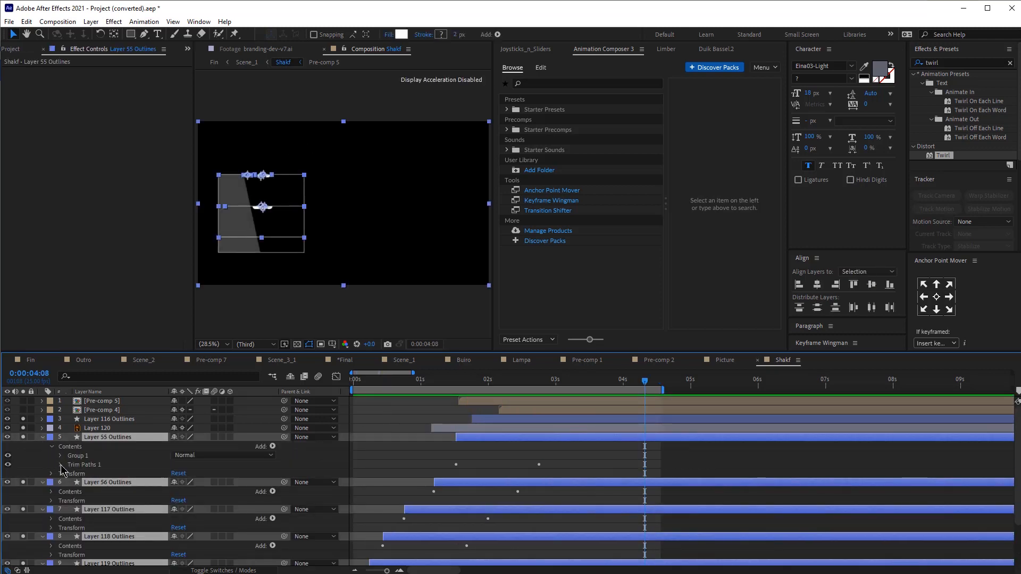
pyautogui.click(93, 466)
pyautogui.click(60, 465)
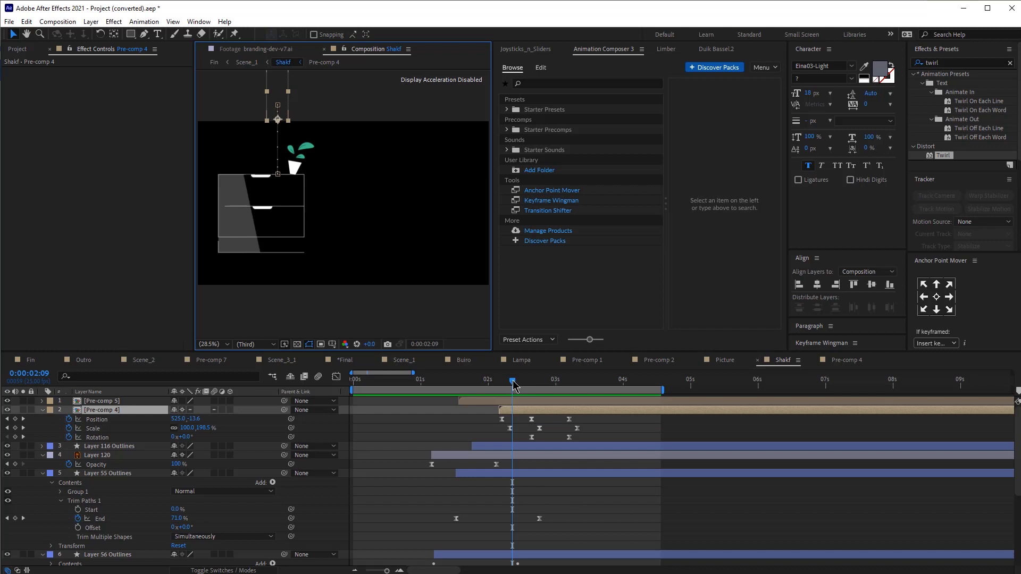
pyautogui.click(513, 383)
pyautogui.press('space')
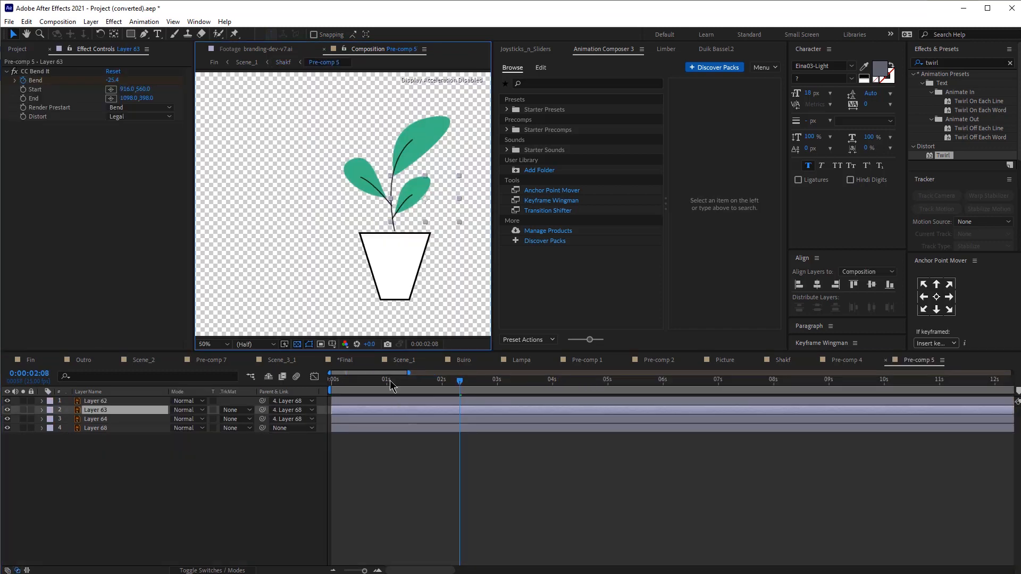
# Return to the start of Pre-comp 5 and reveal the CC Bend It keyframes on all plant layers.
pyautogui.moveTo(390, 381); pyautogui.dragTo(313, 390)
pyautogui.moveTo(186, 509); pyautogui.dragTo(30, 319)
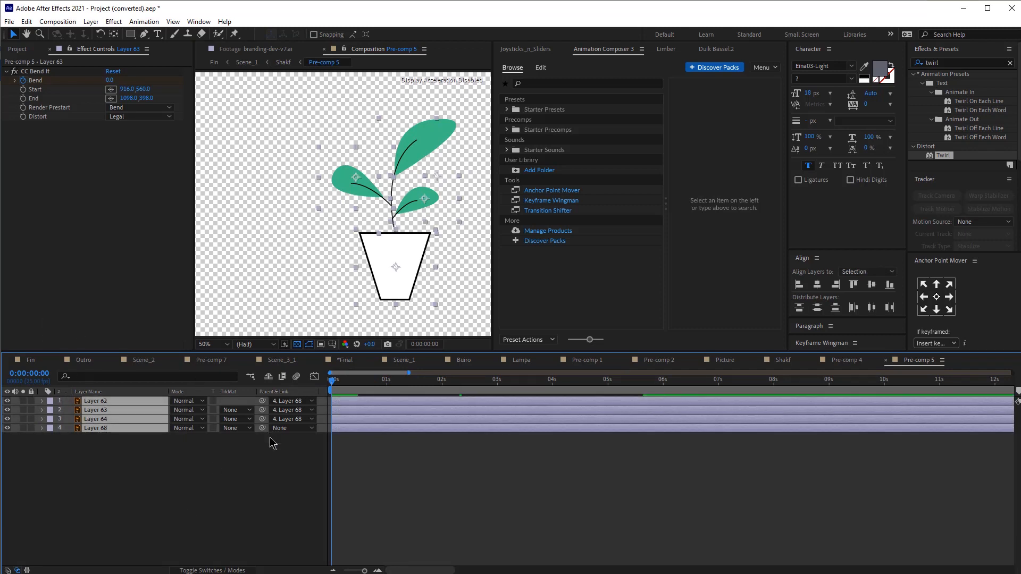
pyautogui.press('u')
pyautogui.click(189, 523)
pyautogui.click(81, 411)
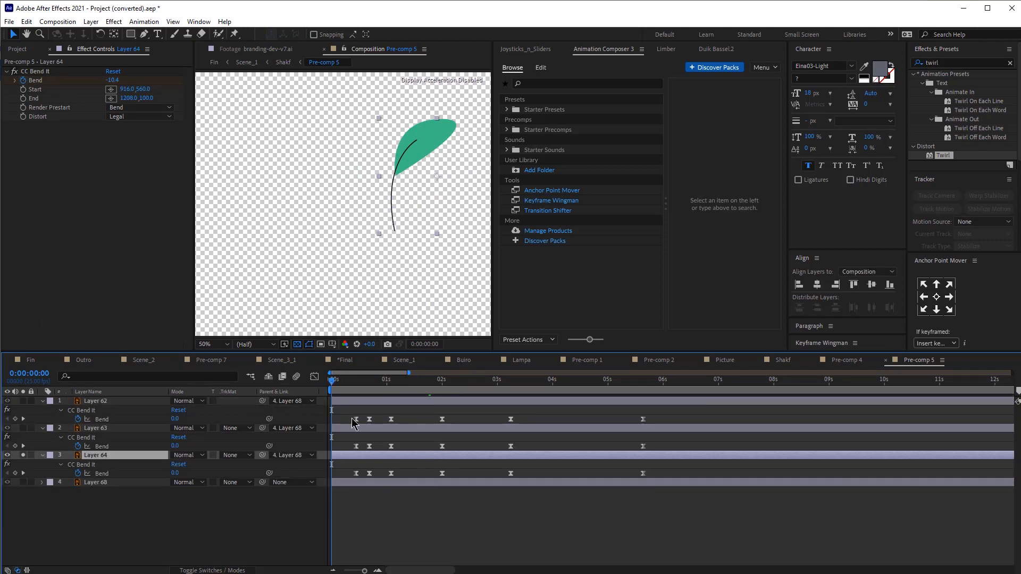
# Solo the plant's leaf layers one at a time and play each one's bend animation.
pyautogui.press('space')
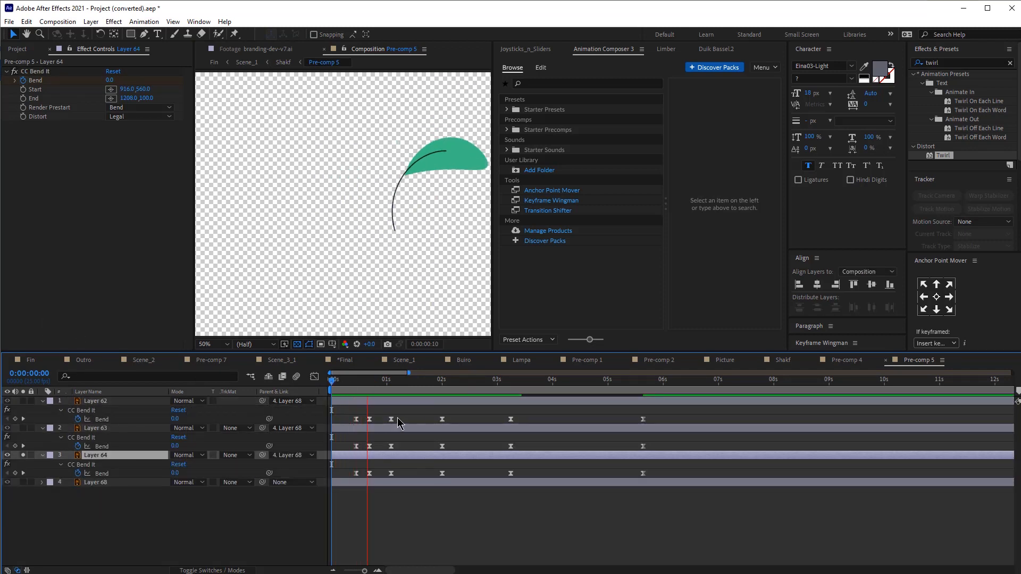
pyautogui.click(24, 455)
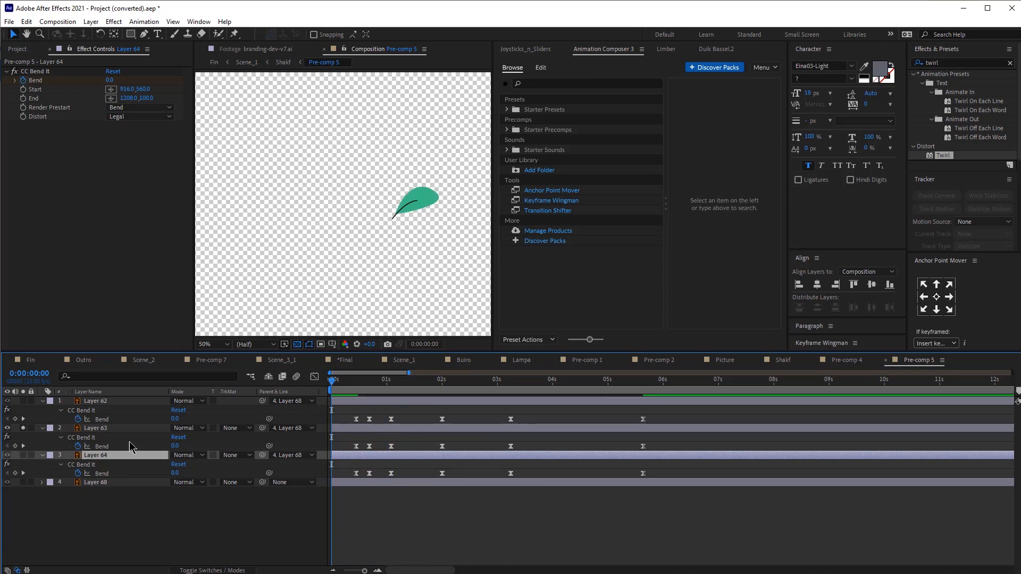
pyautogui.press('space')
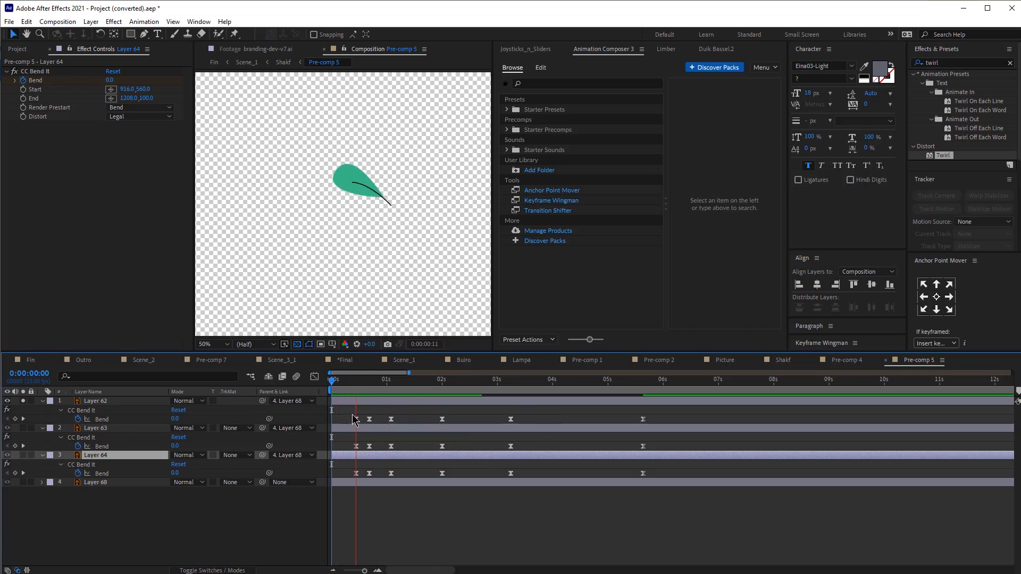
# Preview the Tuba layer in Scene_1, then reveal Layer 45's keyframes inside Tuba and play the bubbles from 0:00:00:22.
pyautogui.click(404, 360)
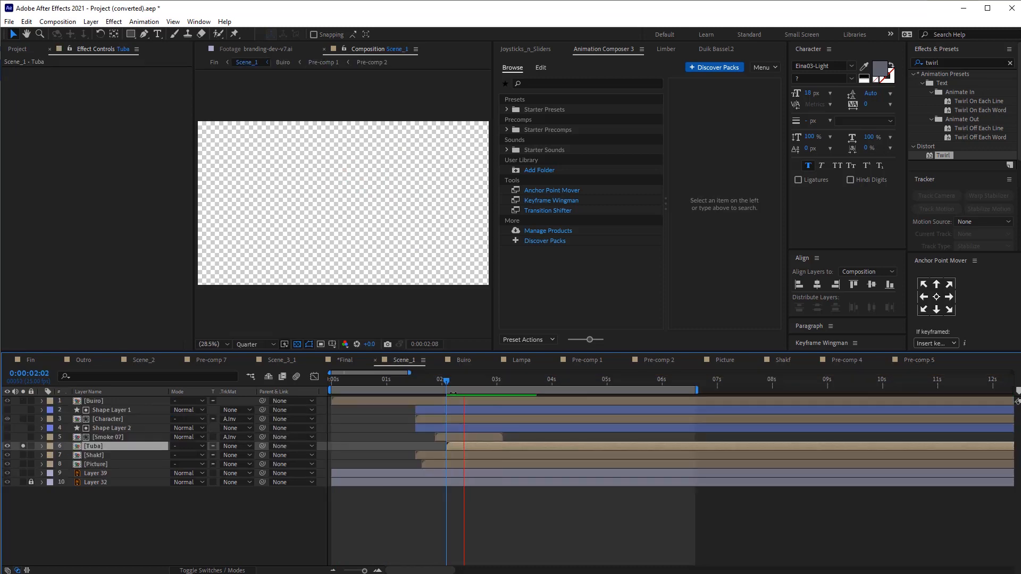
pyautogui.press('space')
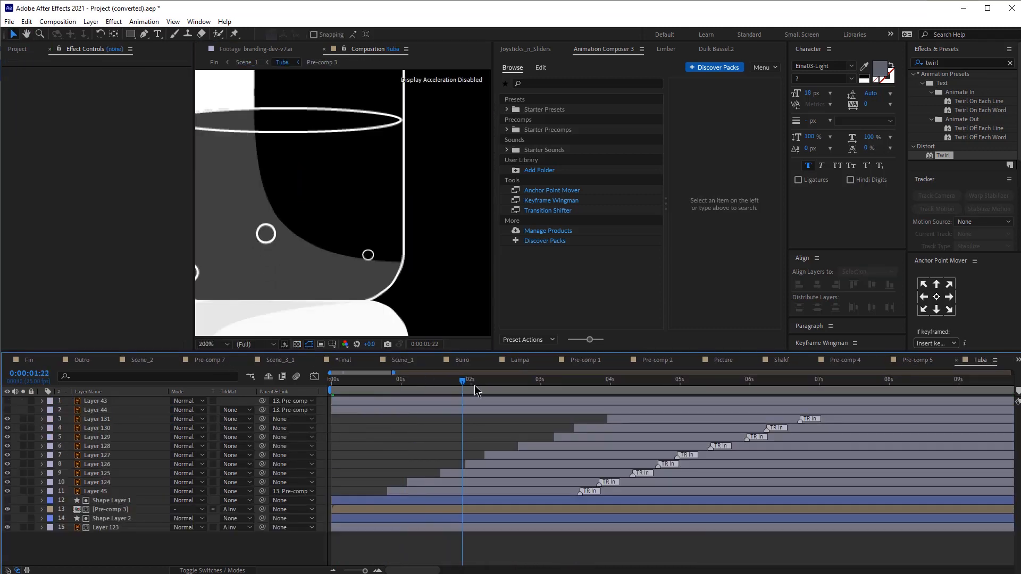
pyautogui.moveTo(475, 385); pyautogui.dragTo(479, 384)
pyautogui.click(474, 491)
pyautogui.press('u')
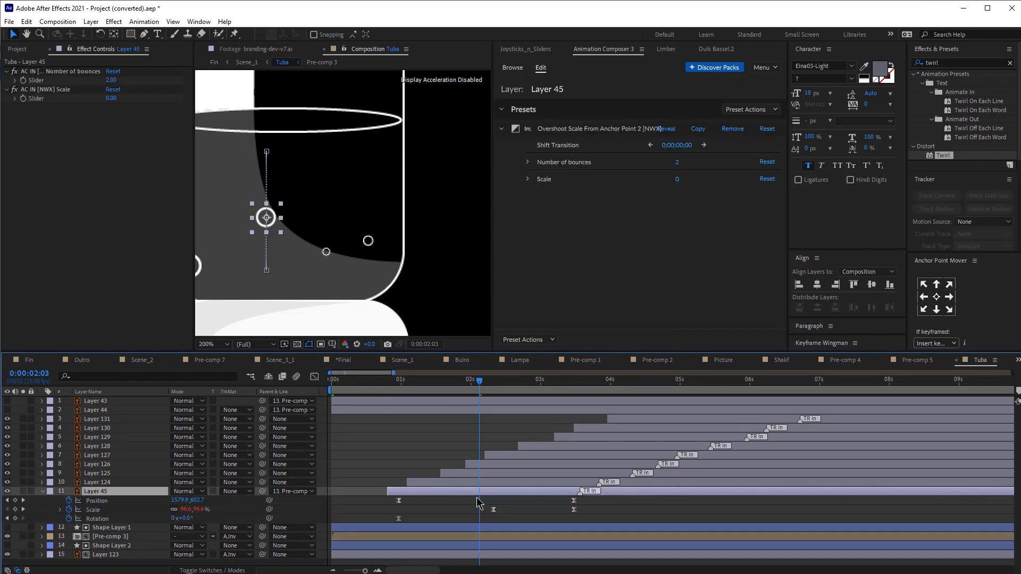
pyautogui.click(393, 390)
pyautogui.press('space')
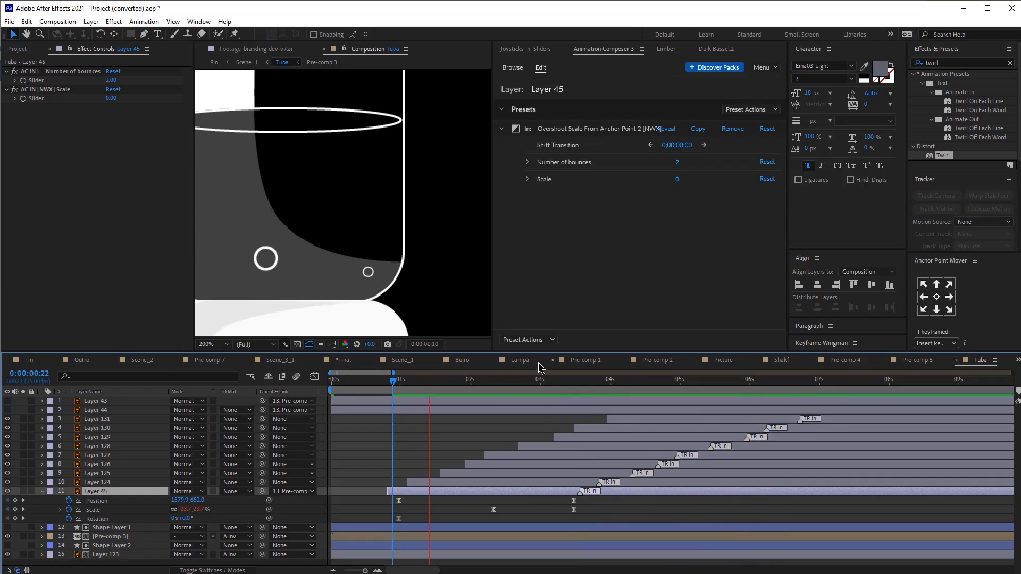
# Return to the Scene_1 composition, bring the desk and character into view and select the Buiro layer.
pyautogui.click(407, 360)
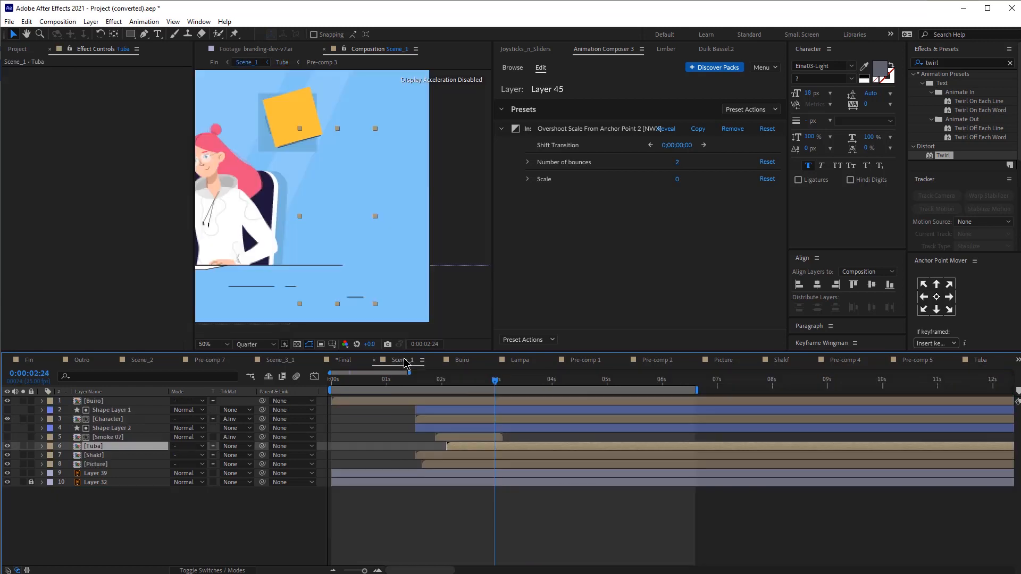
pyautogui.moveTo(236, 222); pyautogui.dragTo(395, 218)
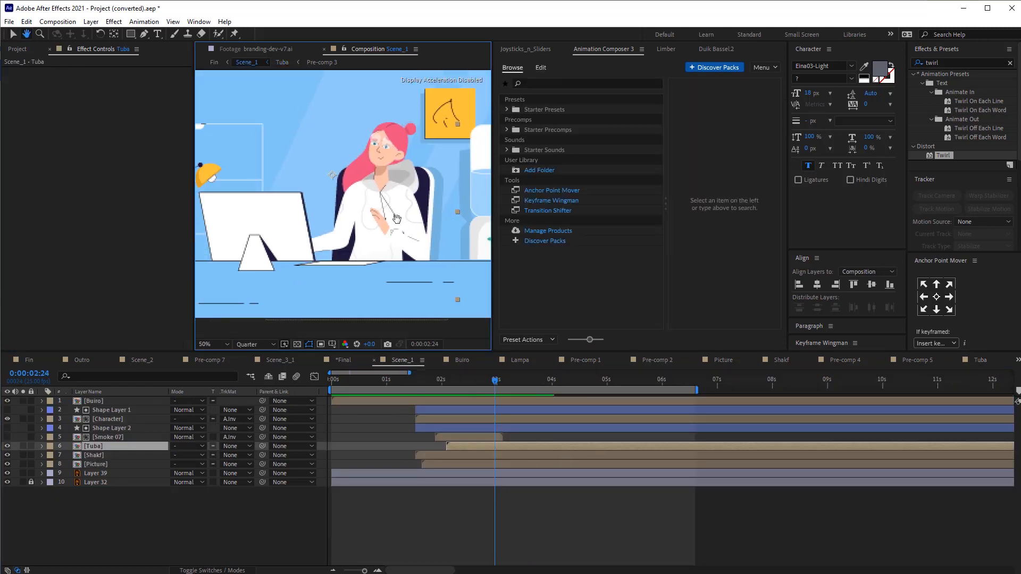
pyautogui.click(331, 193)
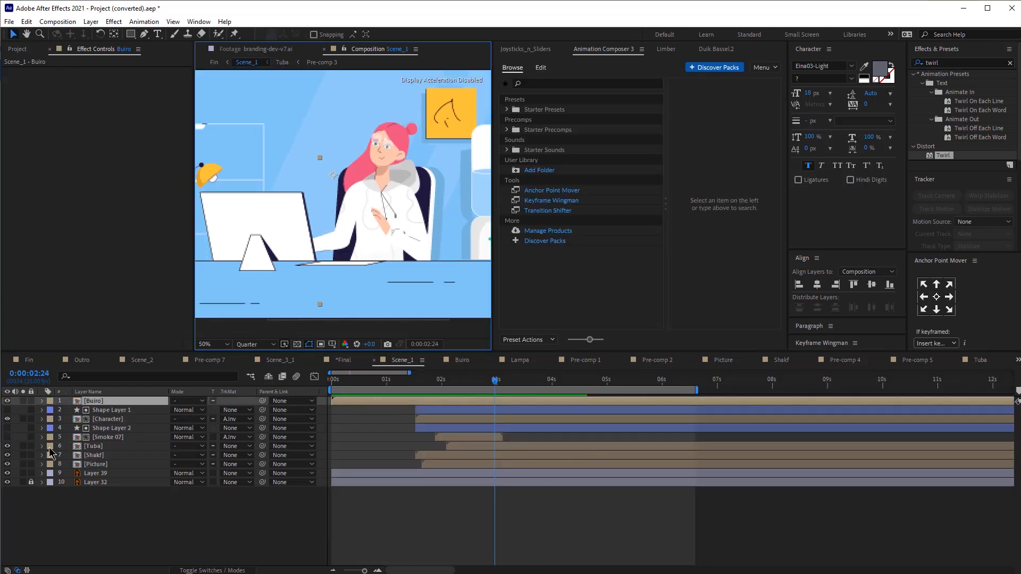
# Show Shape Layer 1 in Scene_1 temporarily and check the Character layer's Alpha Inverted Matte setting, then hide the shape layer again.
pyautogui.click(106, 420)
pyautogui.click(102, 410)
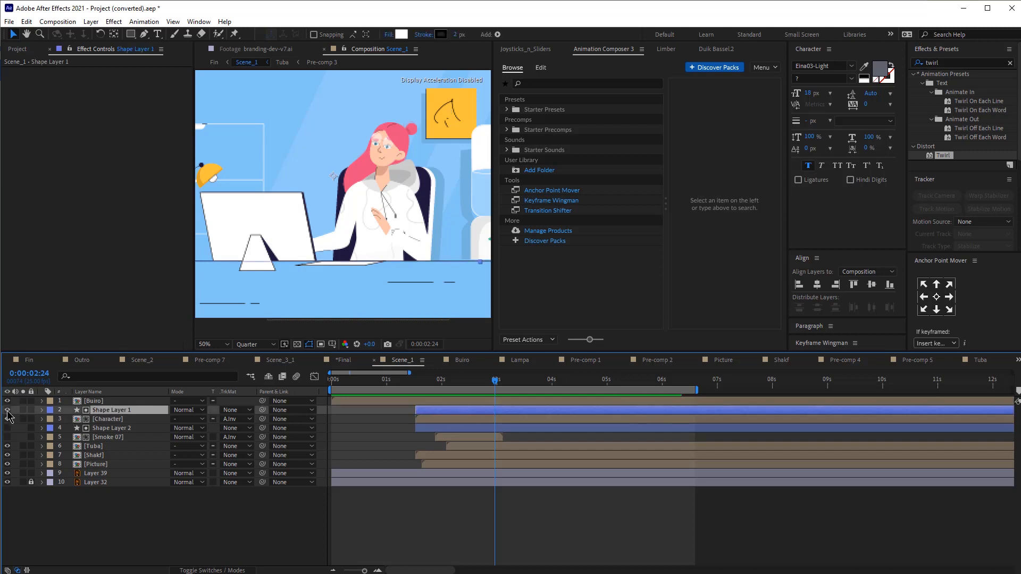
pyautogui.click(6, 410)
pyautogui.scroll(-2, 330, 198)
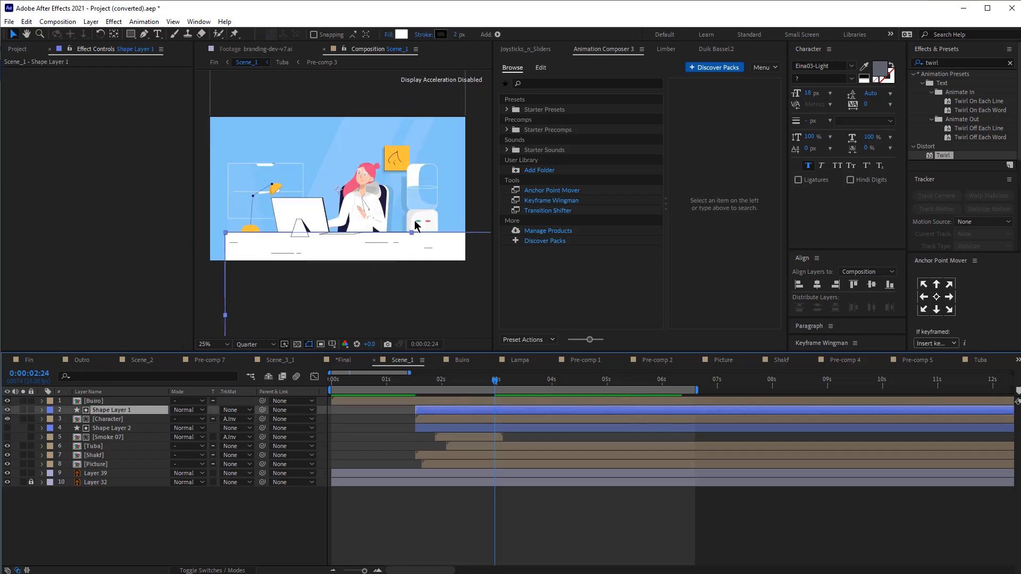
pyautogui.click(227, 420)
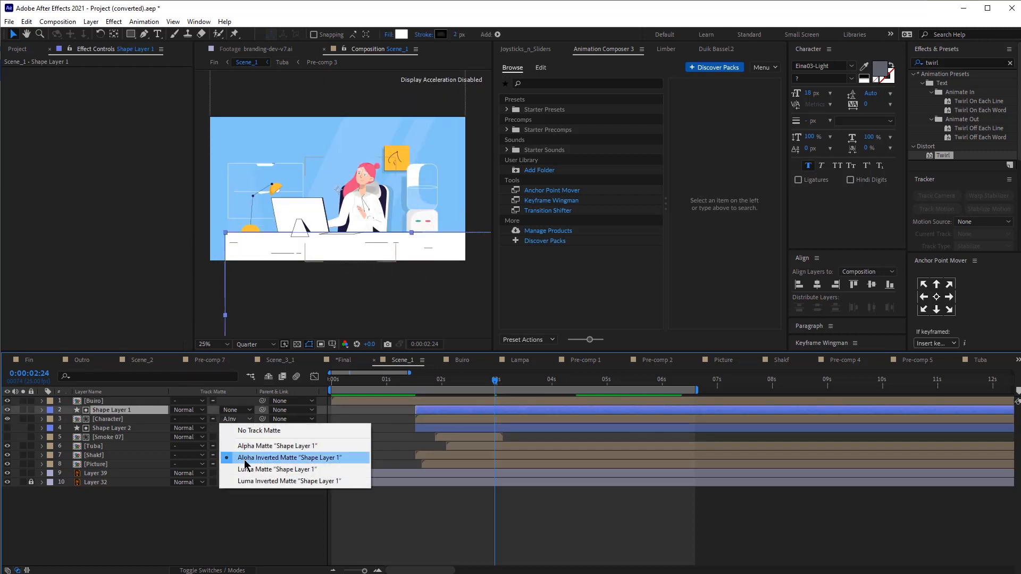
pyautogui.click(7, 410)
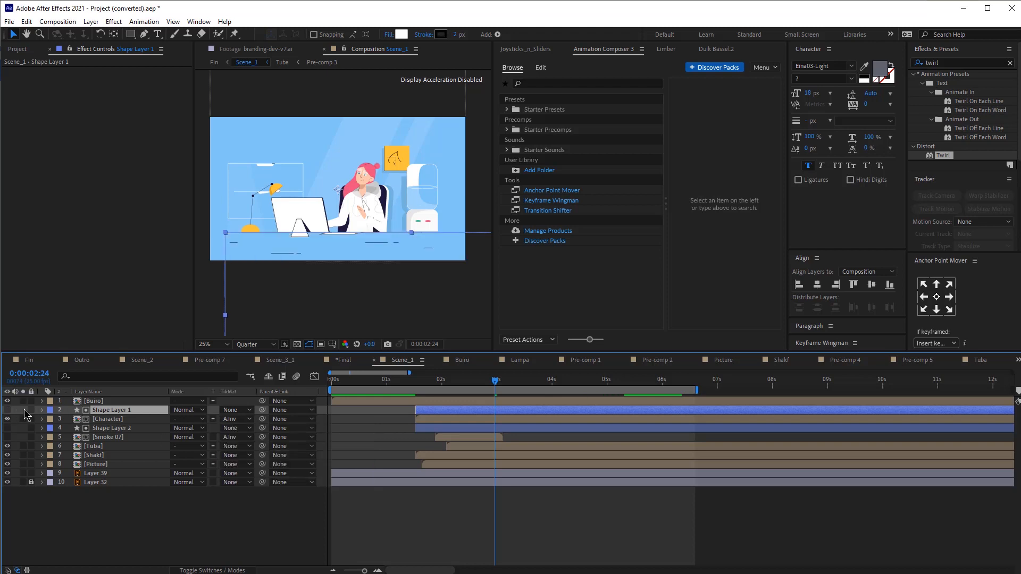
# Open the Character composition, enlarge the character in the viewer and set the preview resolution to Full.
pyautogui.doubleClick(112, 419)
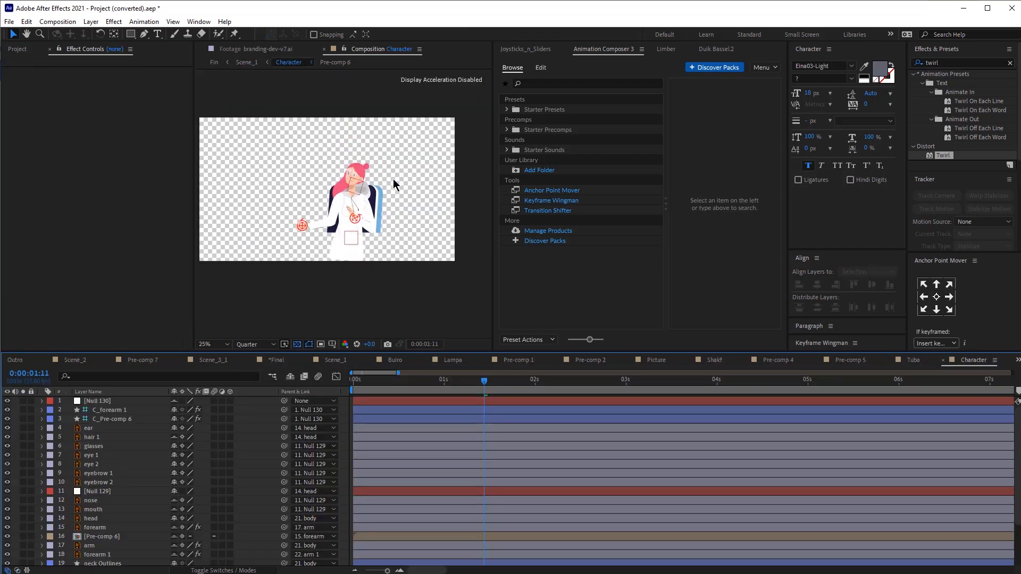
pyautogui.scroll(2, 394, 178)
pyautogui.click(255, 344)
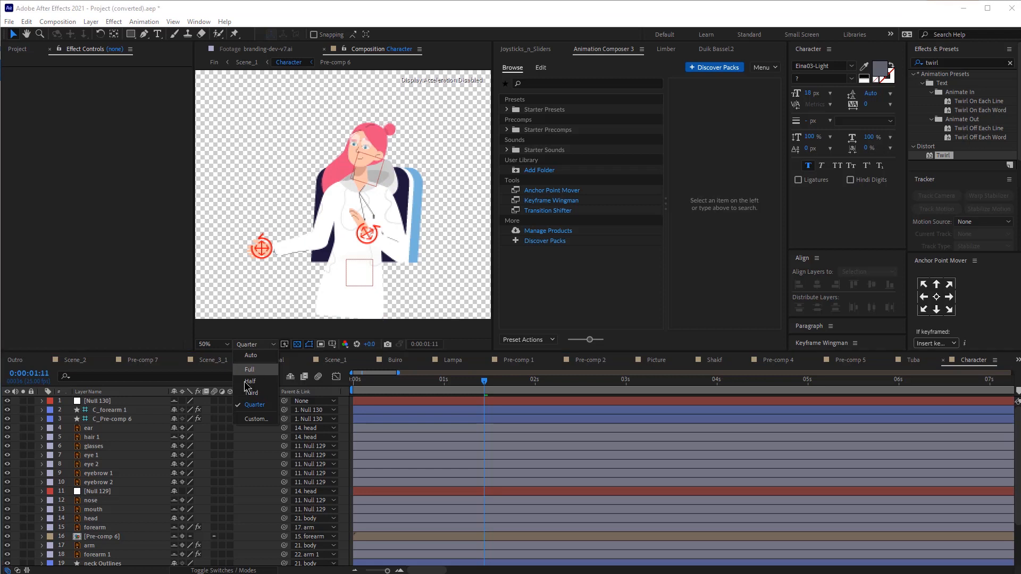
pyautogui.click(250, 369)
# Select the character's two hand controllers, C_forearm 1 and C_Pre-comp 6, in turn to examine the arm rig.
pyautogui.click(374, 231)
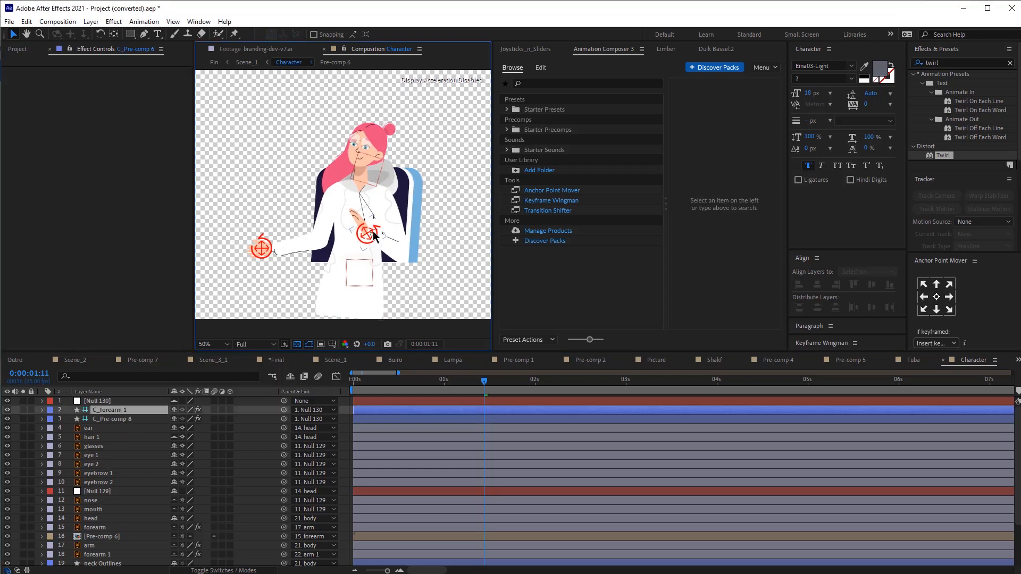
pyautogui.click(373, 232)
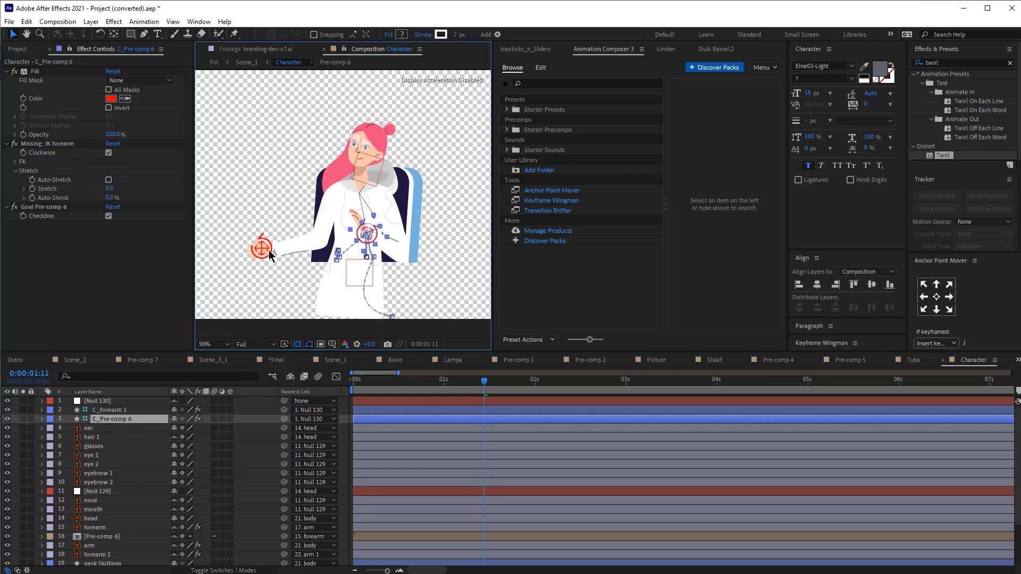
pyautogui.click(269, 254)
pyautogui.click(374, 241)
# Select Null 129 and try shifting it slightly to test how the facial features follow.
pyautogui.click(138, 494)
pyautogui.click(376, 168)
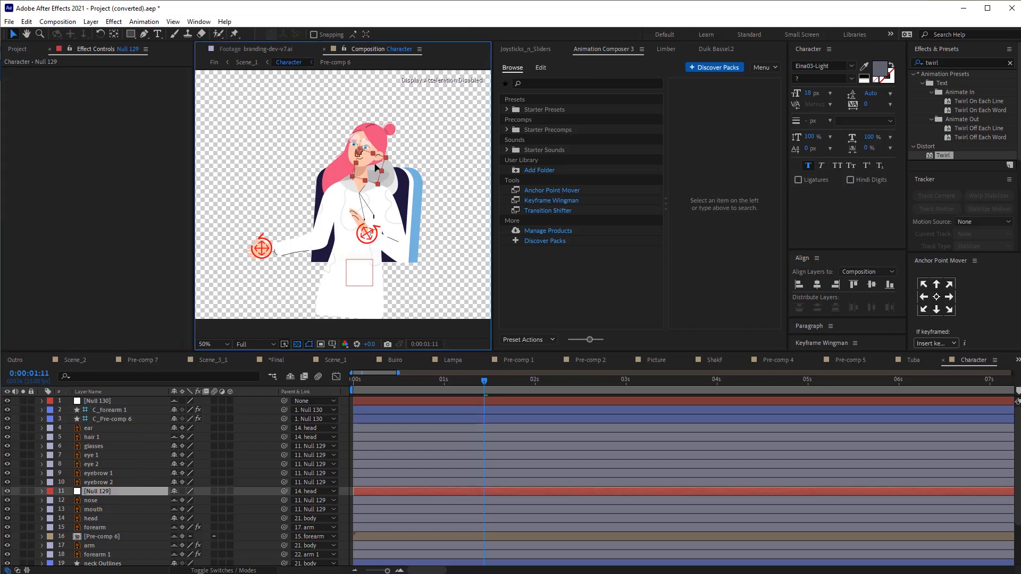
pyautogui.moveTo(376, 168); pyautogui.dragTo(372, 176)
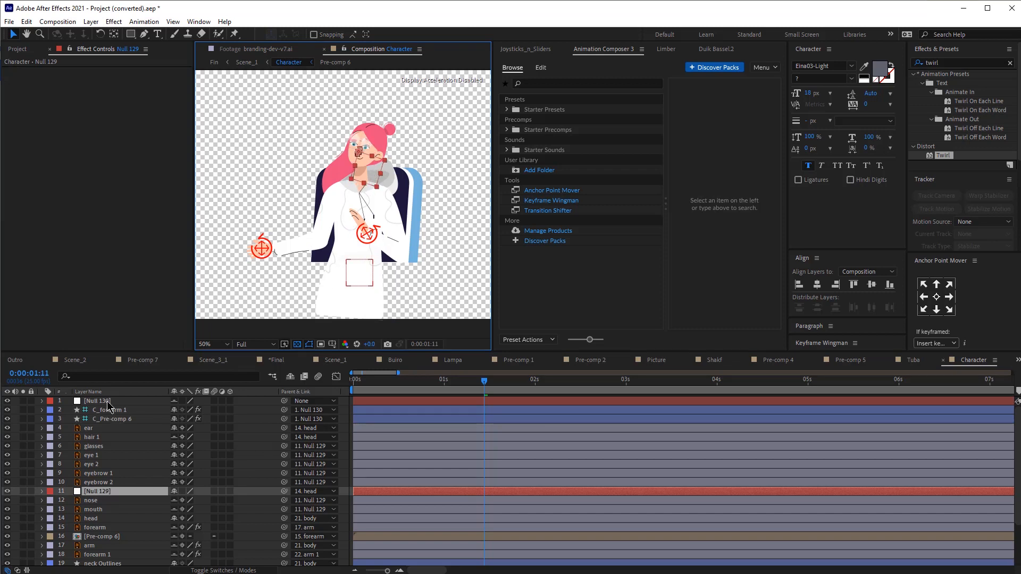
# Reveal the keyframes on all Character layers and look through the face, head, neck and body animation.
pyautogui.hotkey('ctrl', 'a')
pyautogui.press('u')
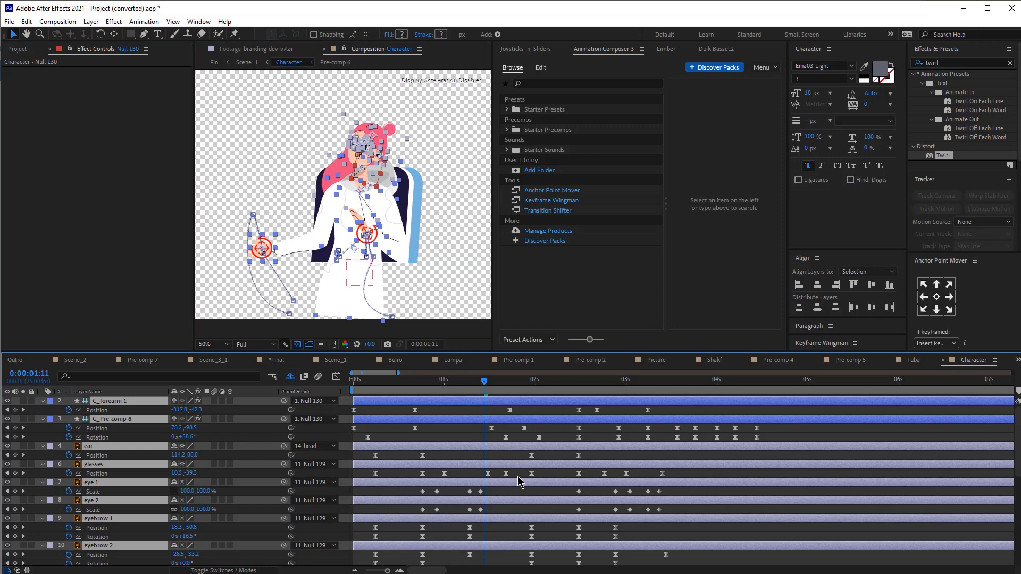
pyautogui.scroll(-5, 518, 481)
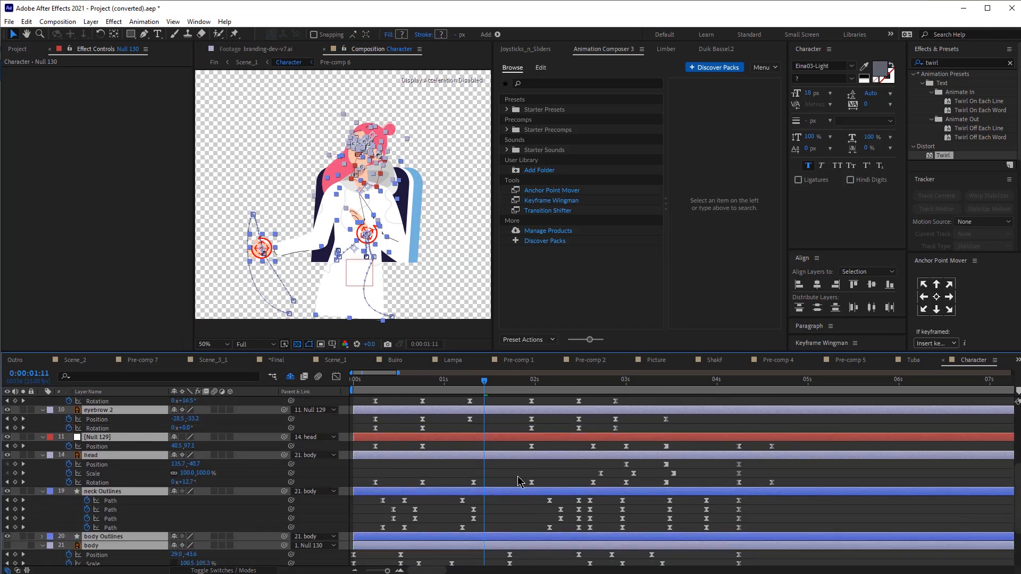
pyautogui.click(517, 475)
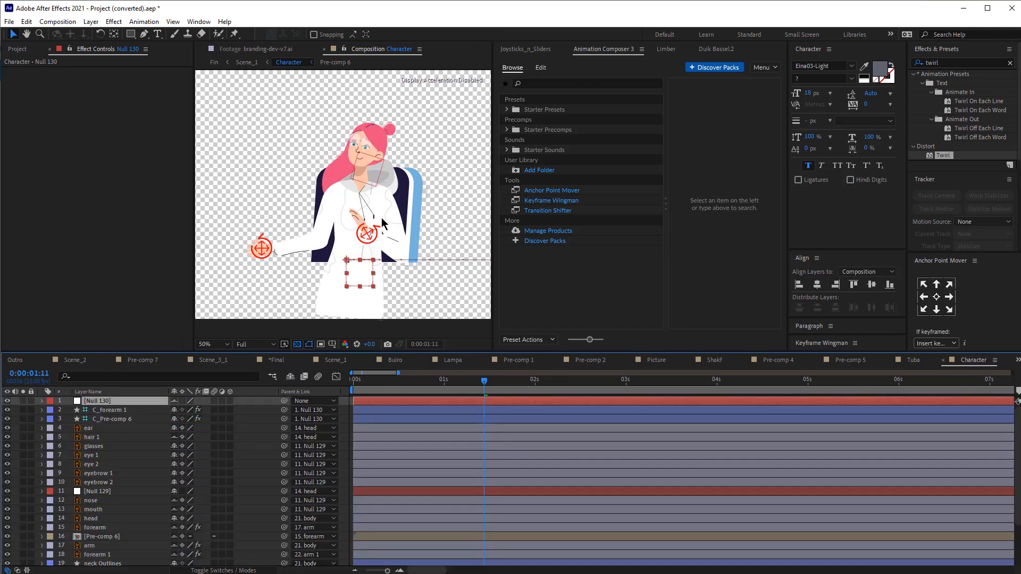
# Try moving the Null 130 body controller upward in the viewer, then undo the move.
pyautogui.click(363, 270)
pyautogui.moveTo(365, 274); pyautogui.dragTo(366, 254)
pyautogui.hotkey('ctrl', 'z')
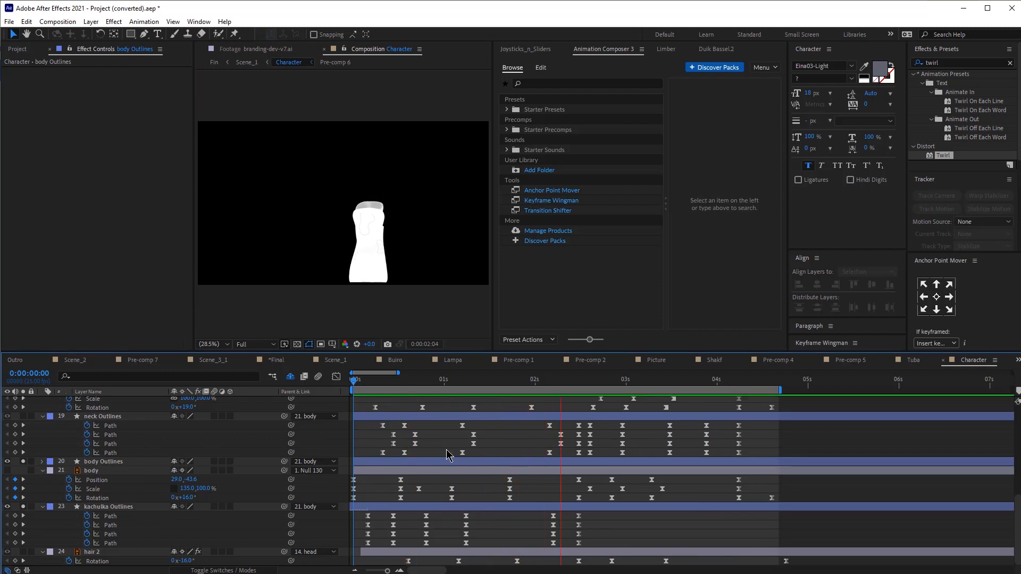
# Scrub the soloed head layers to 0:00:02:19 and play the head turn, replaying it from 0:00:02:15.
pyautogui.scroll(2, 387, 216)
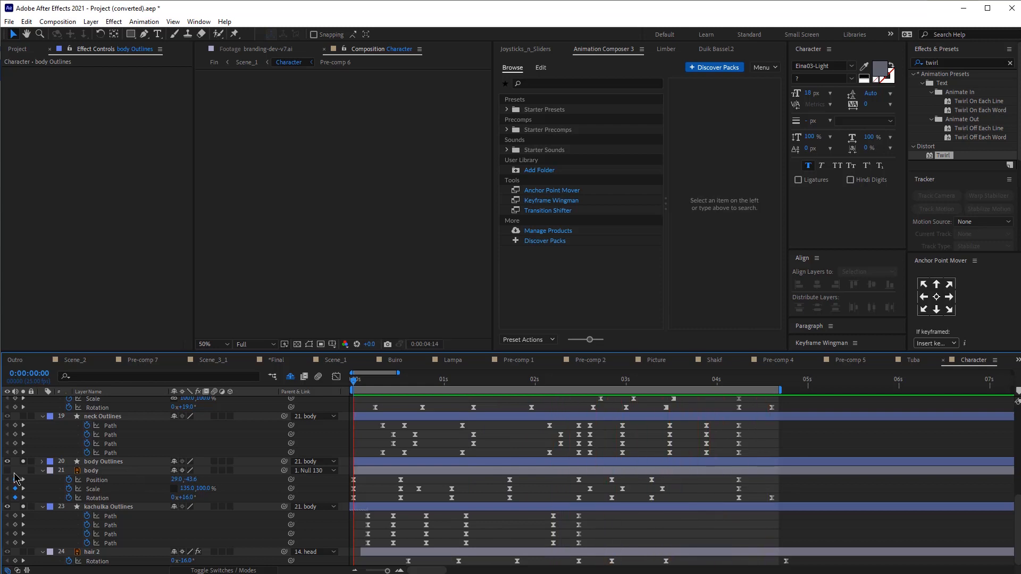
pyautogui.moveTo(425, 381); pyautogui.dragTo(608, 397)
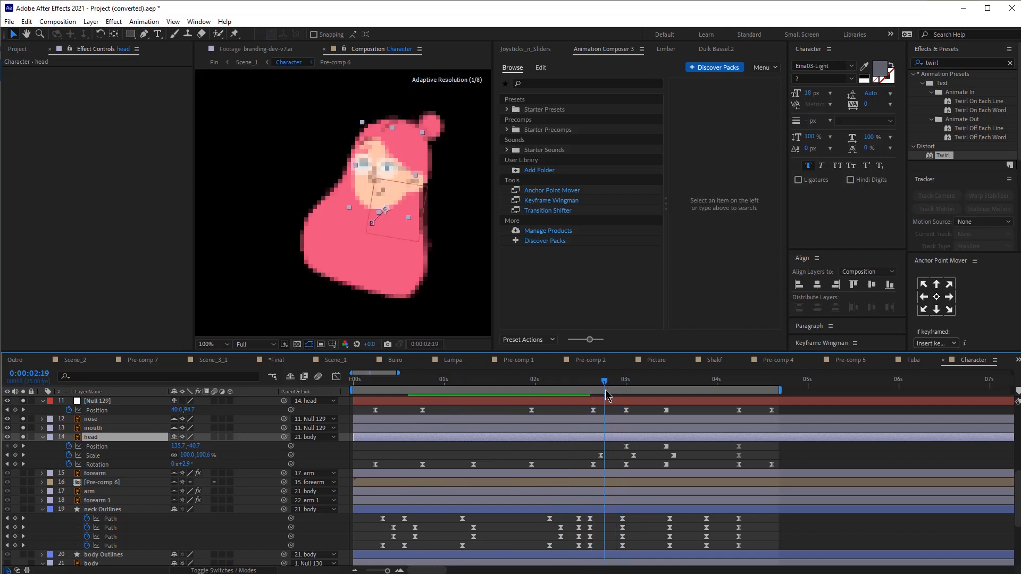
pyautogui.press('space')
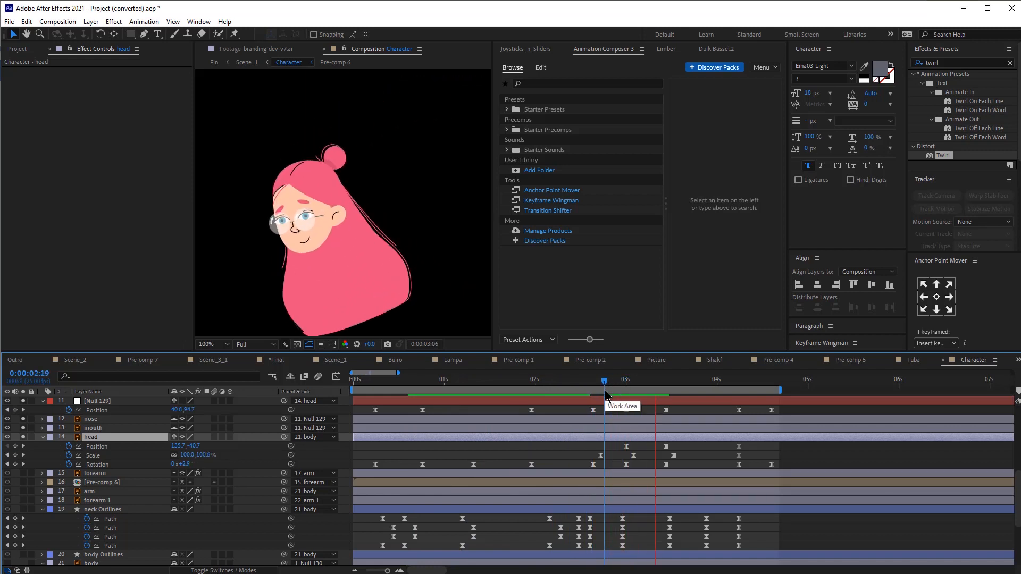
pyautogui.press('space')
pyautogui.click(591, 385)
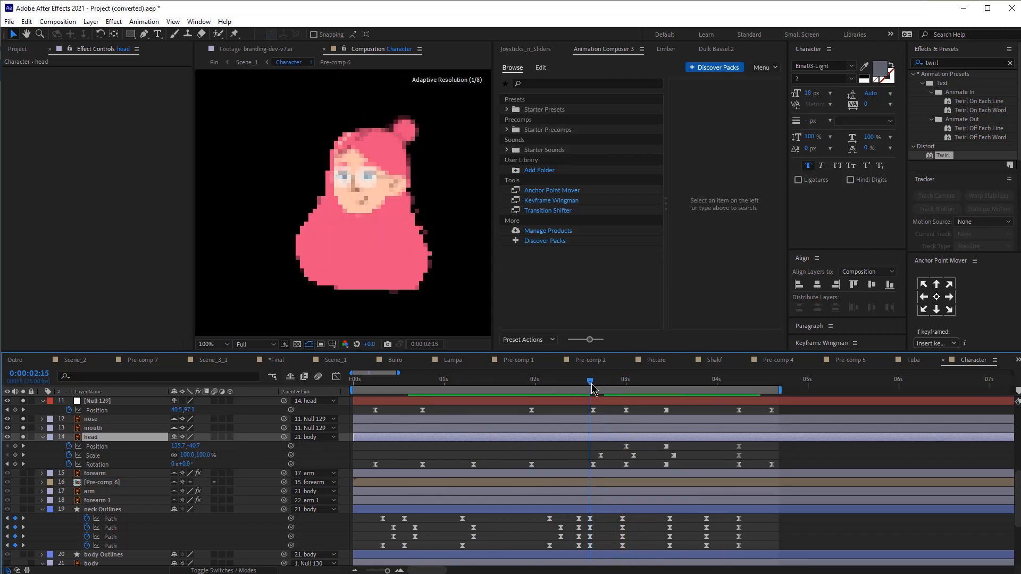
pyautogui.press('space')
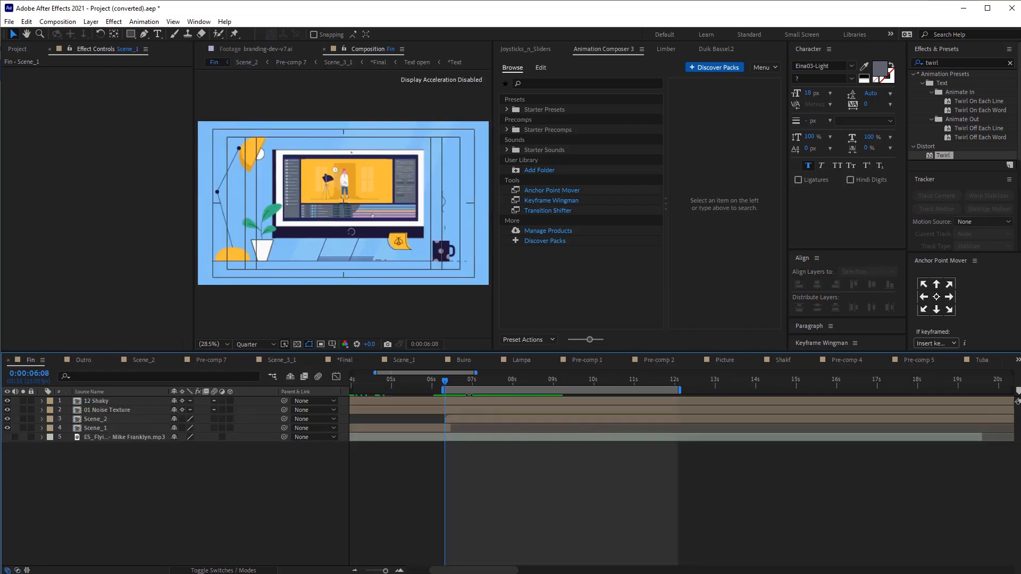
# Scrub through the start of Scene_2 in the Fin composition to view the transition from Scene_1.
pyautogui.click(464, 418)
pyautogui.moveTo(481, 381); pyautogui.dragTo(481, 381)
pyautogui.moveTo(481, 381); pyautogui.dragTo(490, 382)
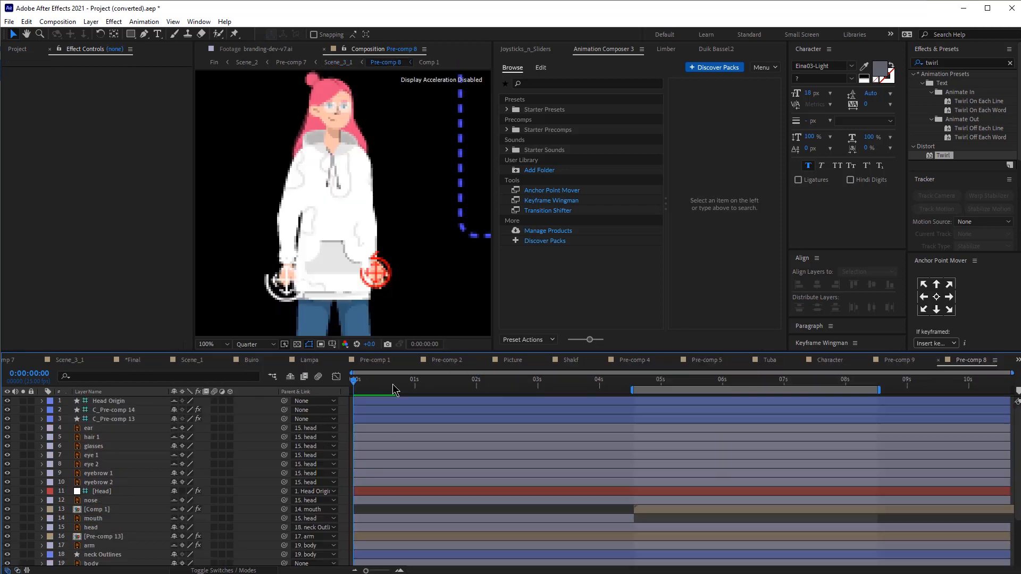
# Hide the shy layers in Pre-comp 8 and reveal the keyframes on all its layers.
pyautogui.click(290, 377)
pyautogui.hotkey('ctrl', 'a')
pyautogui.press('u')
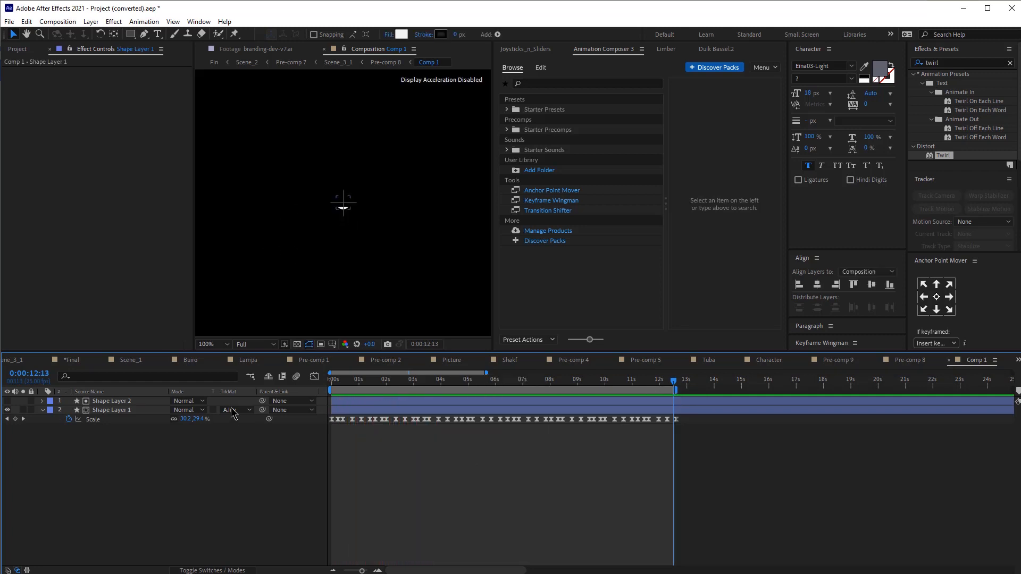
# Remove the track matte from Shape Layer 1 in Comp 1 and play the mouth shape's scale animation up close.
pyautogui.click(237, 410)
pyautogui.click(236, 422)
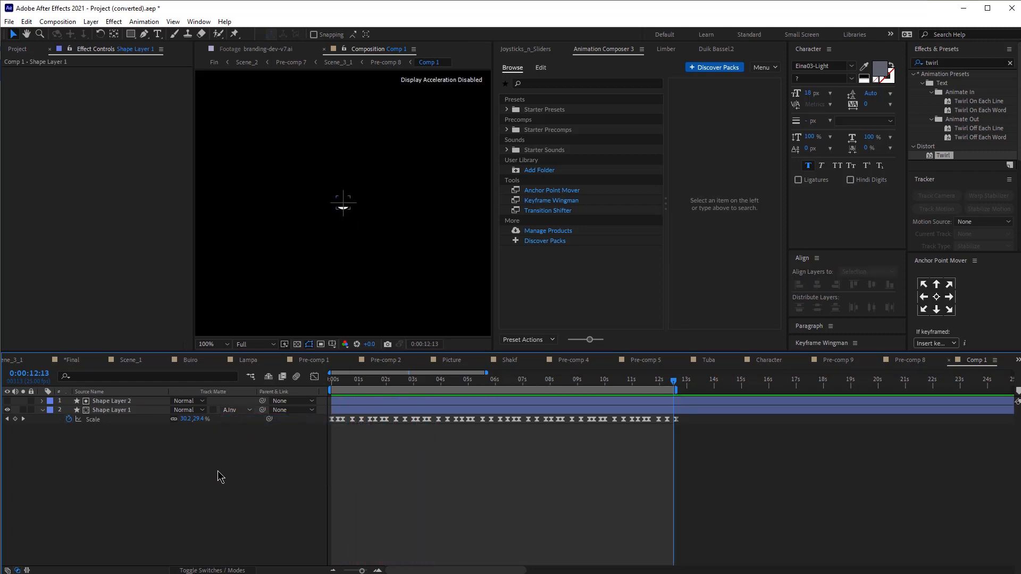
pyautogui.press('.')
pyautogui.press('space')
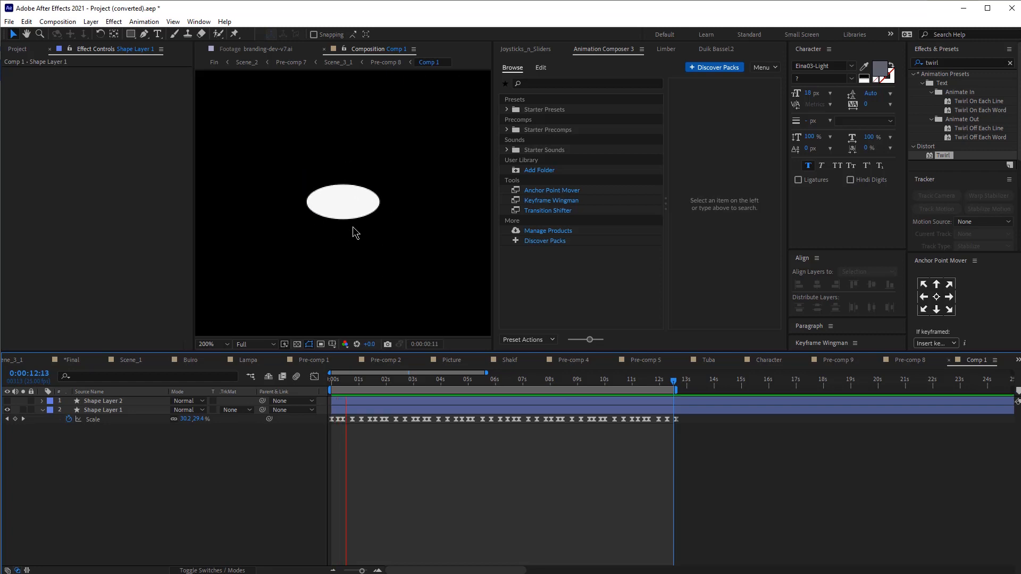
pyautogui.press('space')
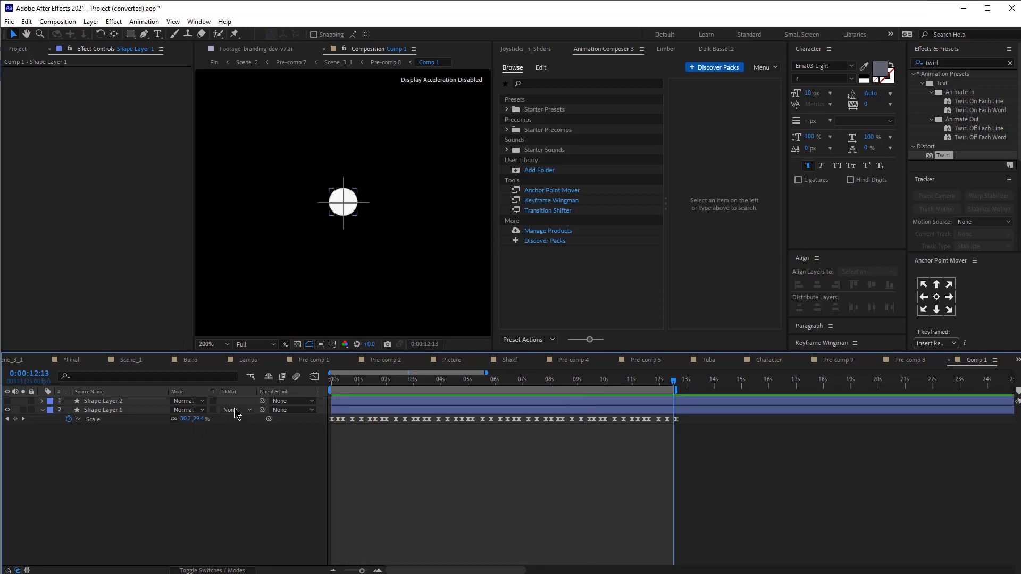
# Set Shape Layer 1's track matte back to Alpha Inverted Matte and play the masked mouth animation.
pyautogui.click(237, 414)
pyautogui.click(252, 449)
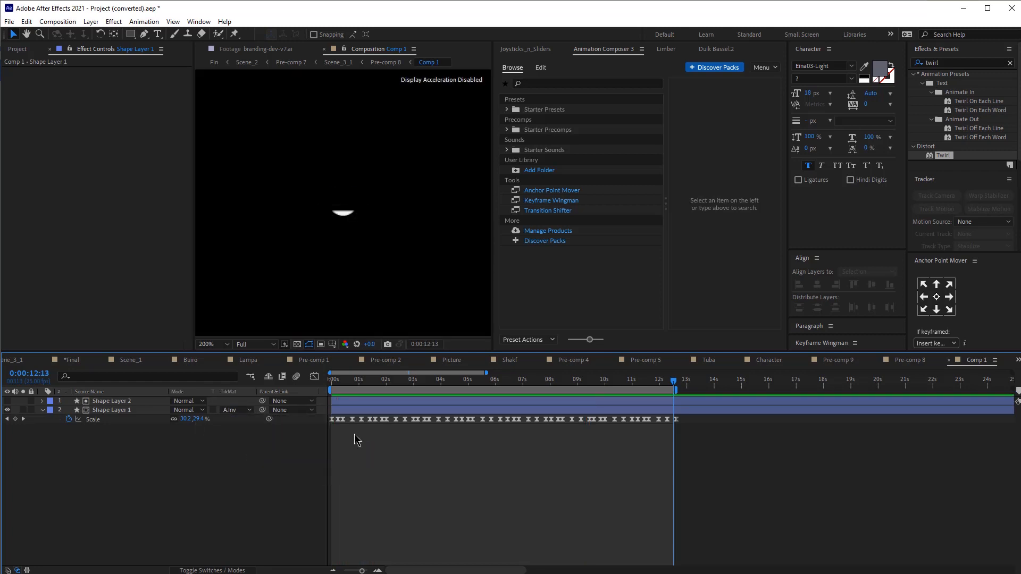
pyautogui.press('space')
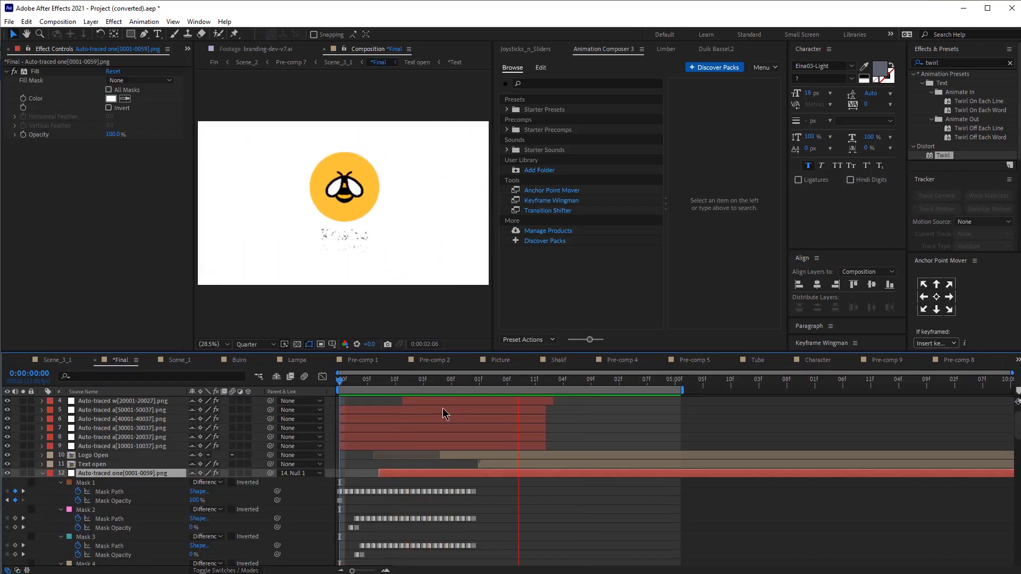
# Stop the *Final logo preview and move the playhead to a frame in the middle of the liquid splash.
pyautogui.press('space')
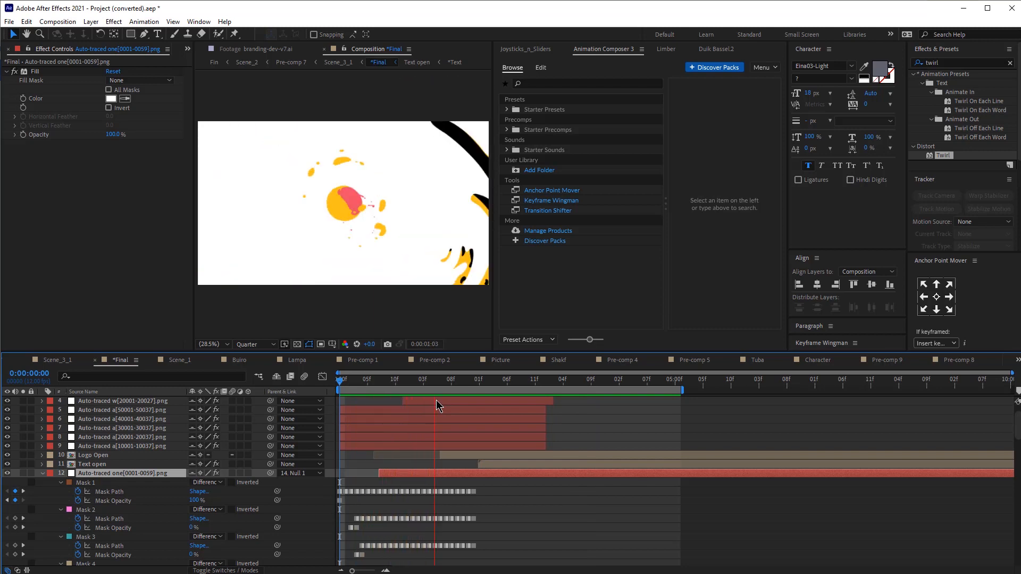
pyautogui.click(423, 380)
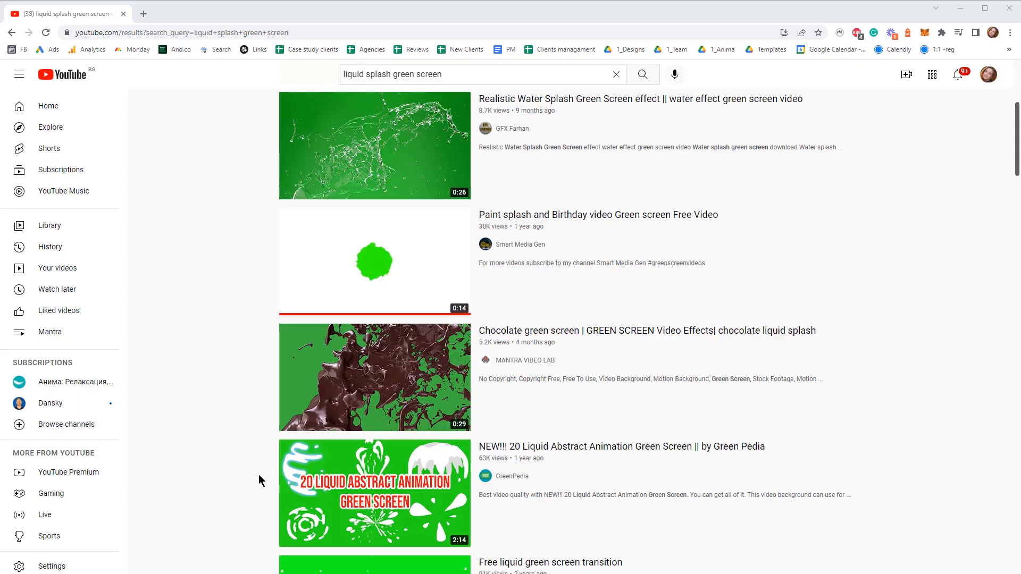
# Switch to YouTube, browse the liquid splash green screen results and choose one of the listed clips.
pyautogui.scroll(-9, 276, 363)
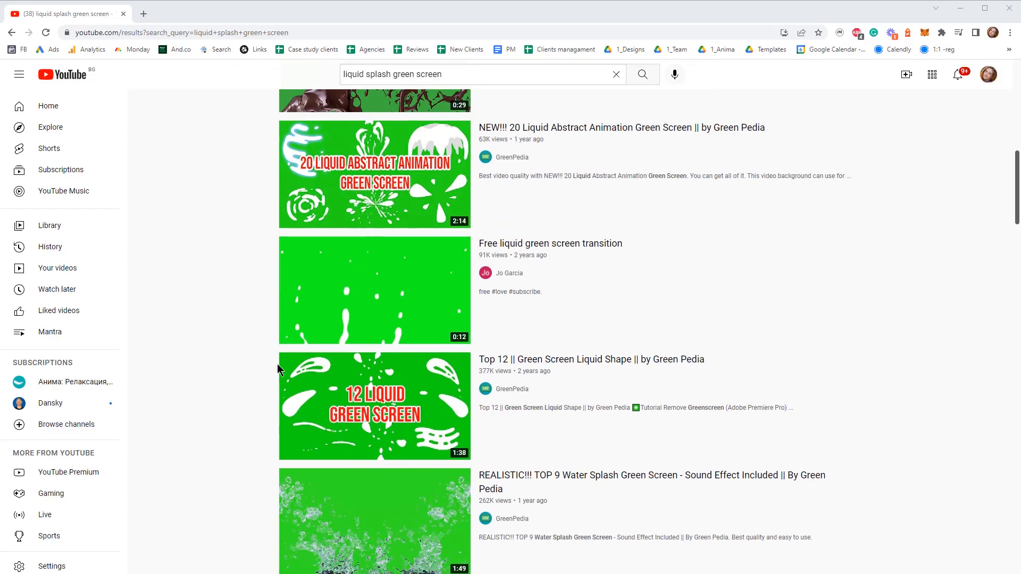
pyautogui.scroll(-7, 276, 364)
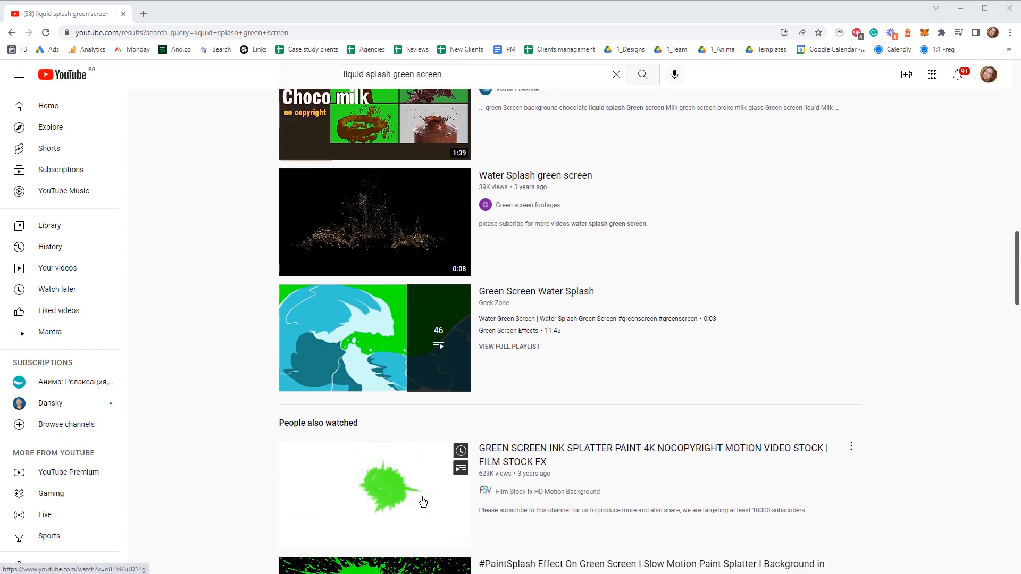
pyautogui.scroll(-7, 422, 501)
pyautogui.click(366, 495)
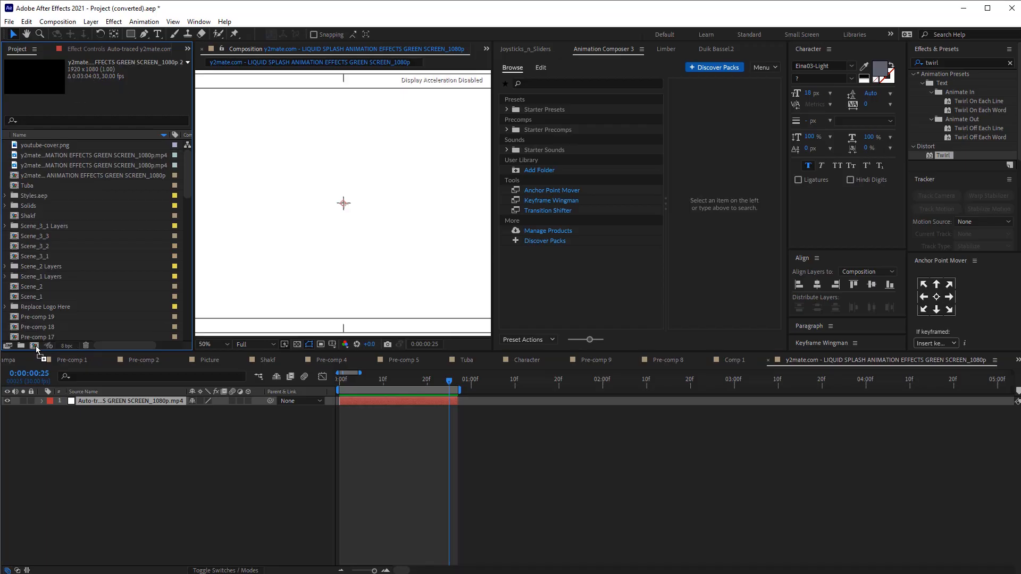
# Return to After Effects, create a composition from the LIQUID SPLASH ANIMATION EFFECTS GREEN SCREEN footage and scrub to a splash.
pyautogui.moveTo(36, 345); pyautogui.dragTo(34, 345)
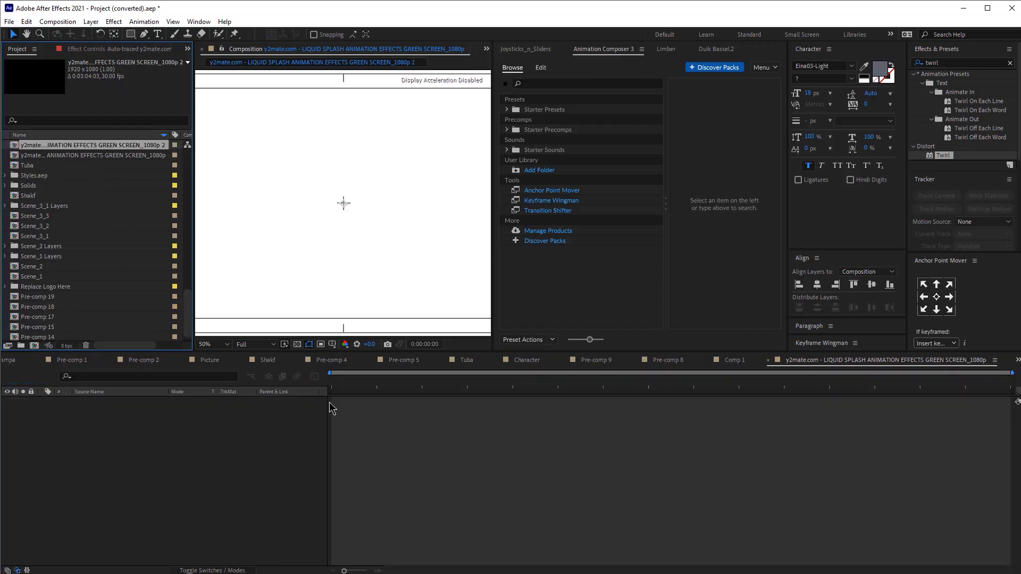
pyautogui.moveTo(344, 388); pyautogui.dragTo(364, 383)
pyautogui.press(',')
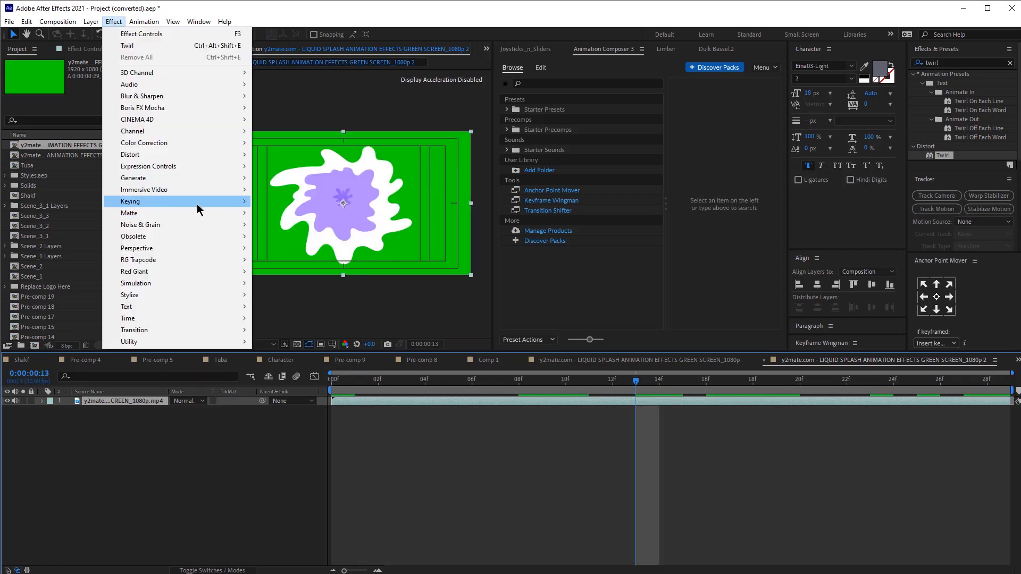
# Apply Keylight (1.2) to the splash footage and sample its green background as the Screen Colour.
pyautogui.moveTo(197, 203)
pyautogui.click(306, 295)
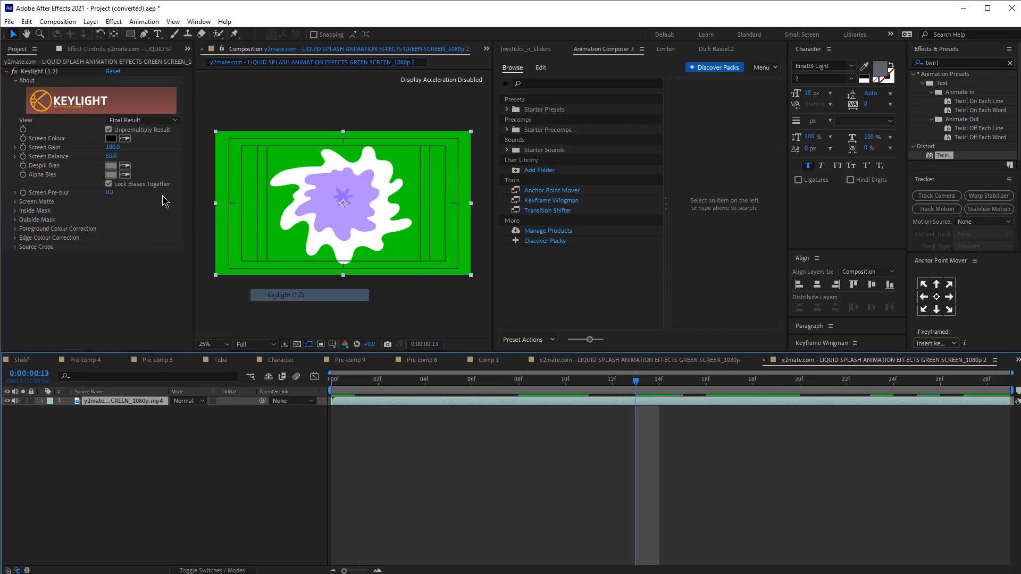
pyautogui.click(125, 138)
pyautogui.click(261, 160)
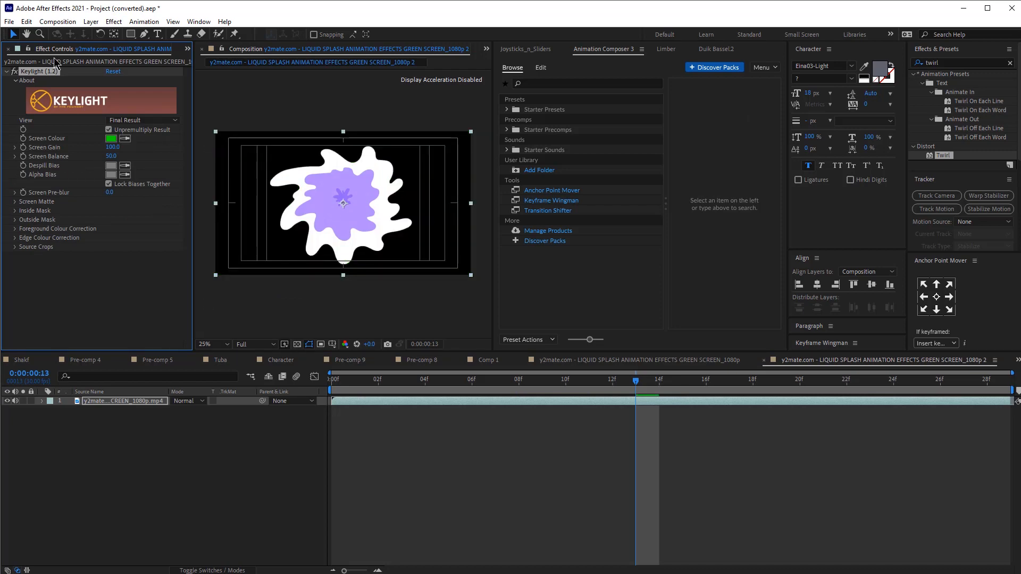
# Auto-trace the keyed splash layer's Green channel over the work area, applying the traced masks to a new layer.
pyautogui.click(94, 25)
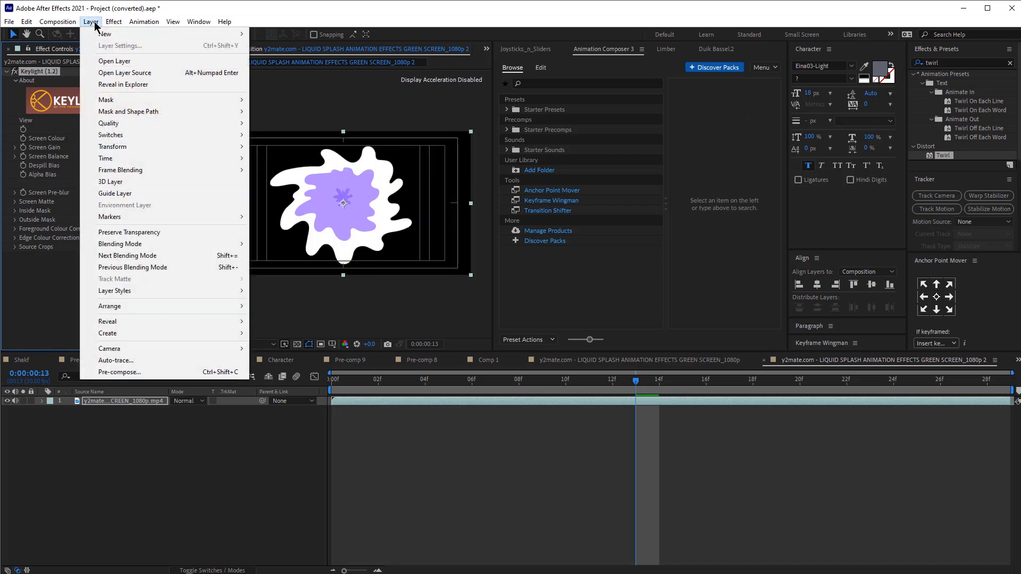
pyautogui.click(142, 367)
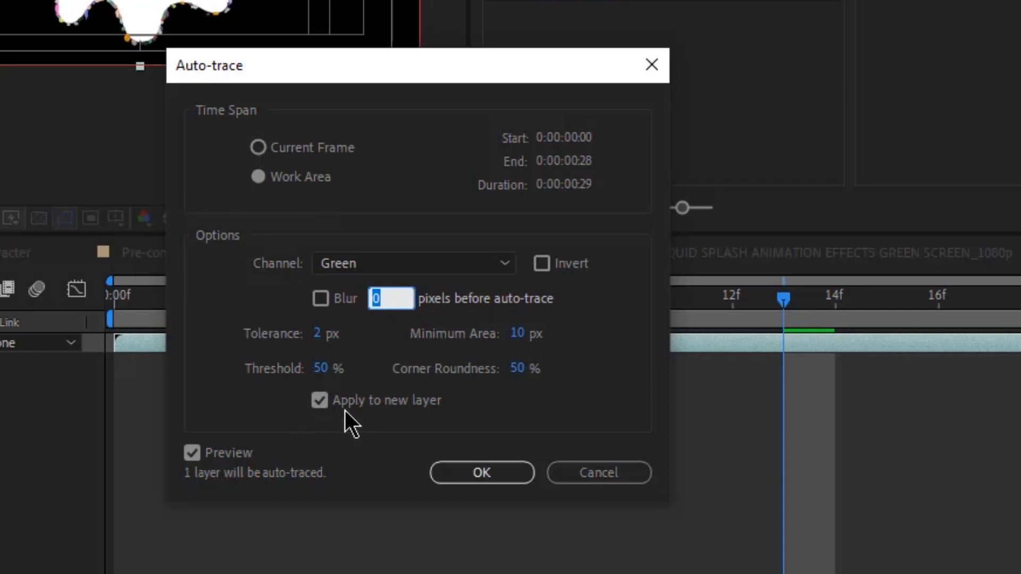
pyautogui.click(489, 474)
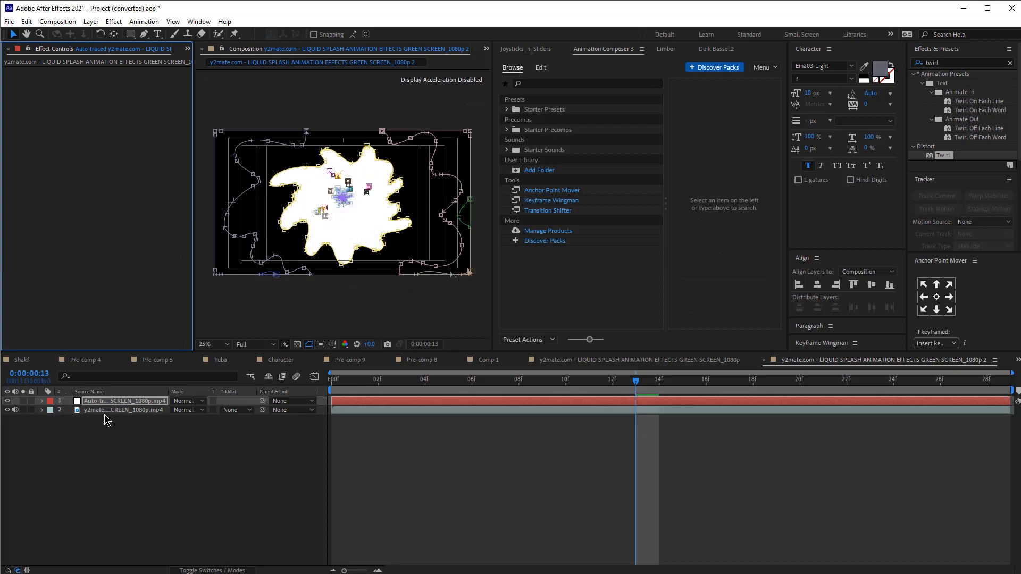
# Delete the original splash footage layer, keeping only the auto-traced layer in the composition.
pyautogui.click(105, 461)
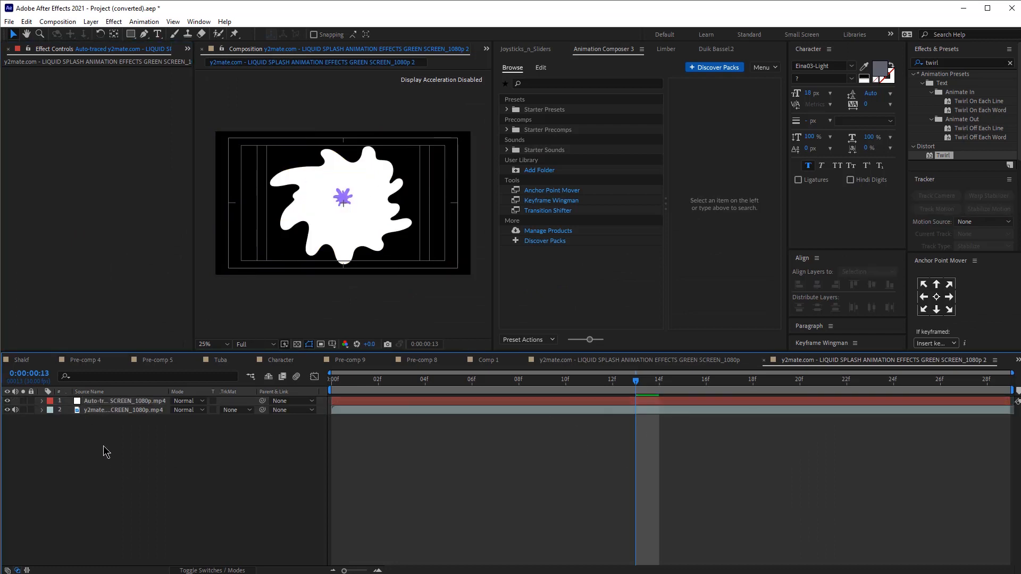
pyautogui.click(95, 410)
pyautogui.press('Delete')
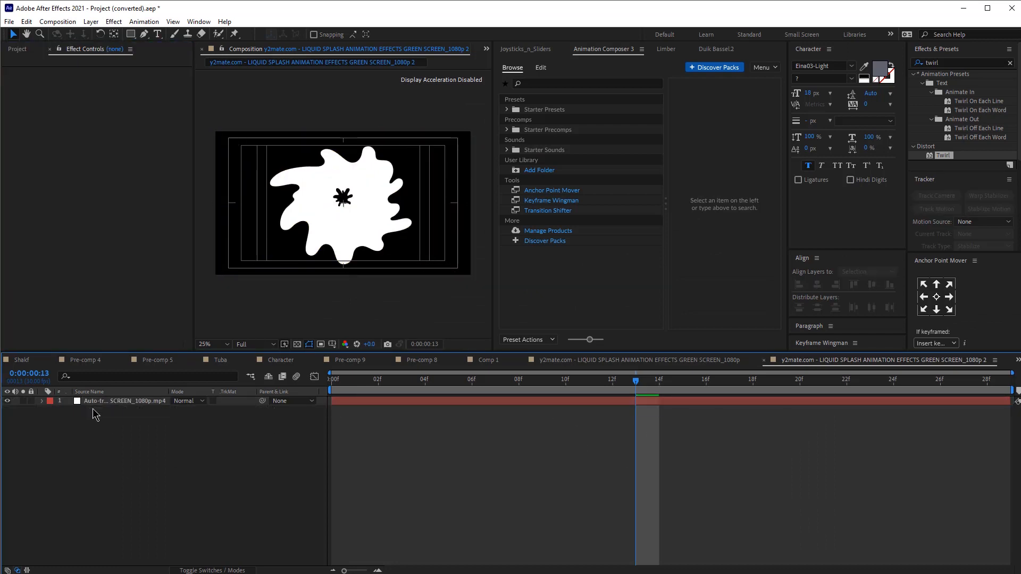
# Select the auto-traced layer and preview its splash animation from the first frame.
pyautogui.click(228, 403)
pyautogui.moveTo(497, 383); pyautogui.dragTo(332, 380)
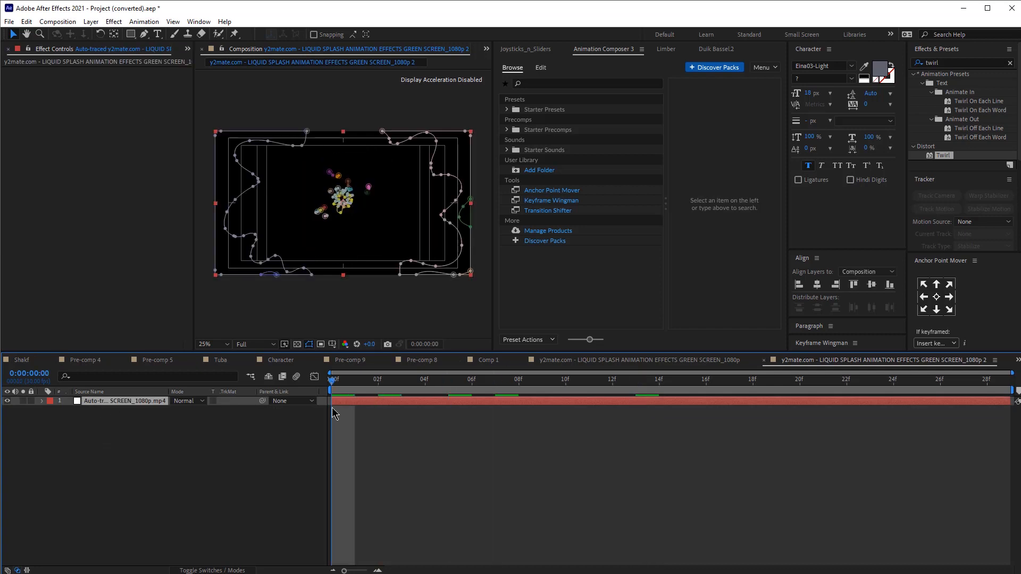
pyautogui.press('space')
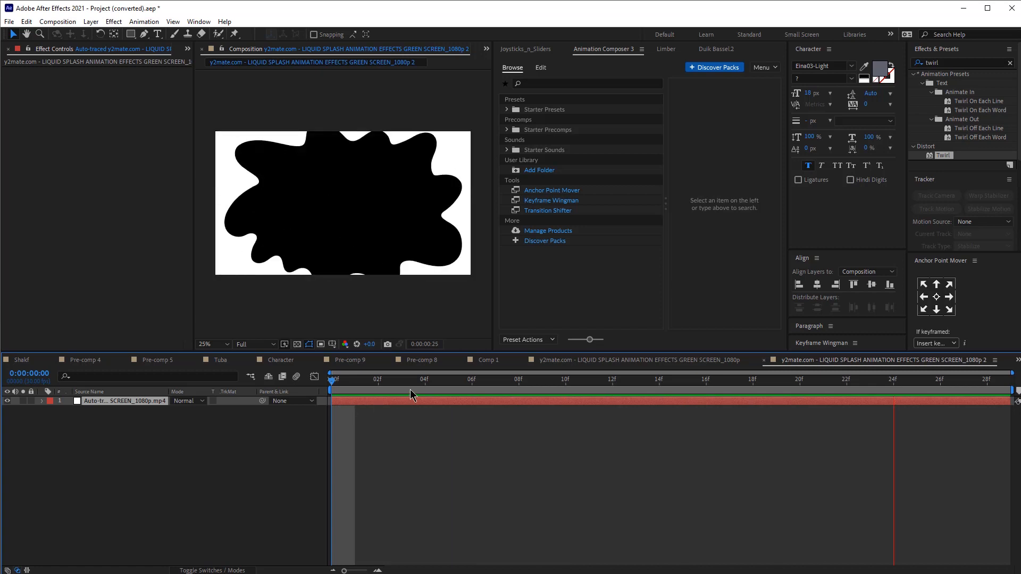
# Go to frame 0:00:00:15 and examine the traced mask paths and vertices around the splash's inner shape up close.
pyautogui.moveTo(404, 381); pyautogui.dragTo(684, 381)
pyautogui.press('.')
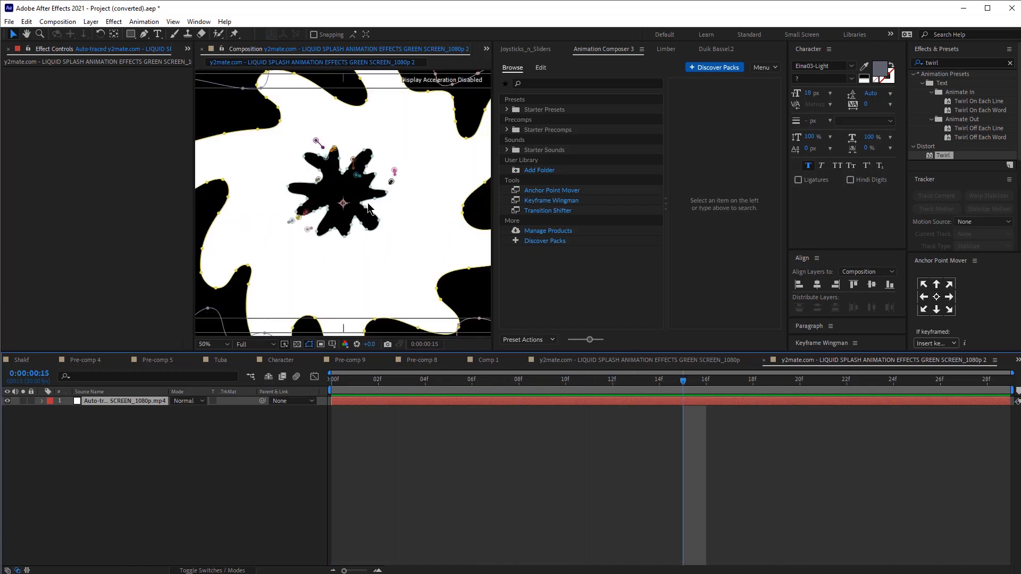
pyautogui.click(375, 177)
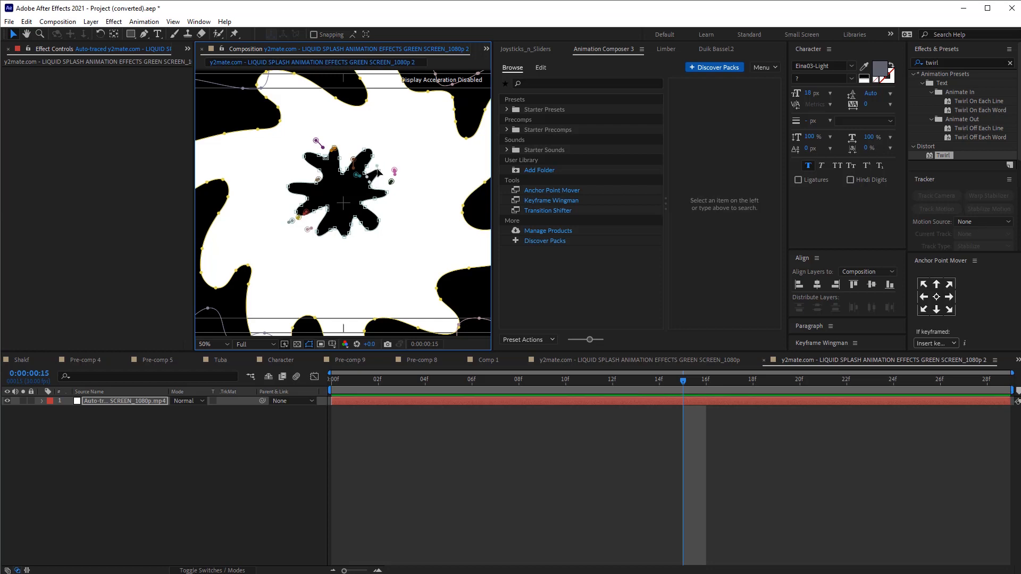
pyautogui.press('.')
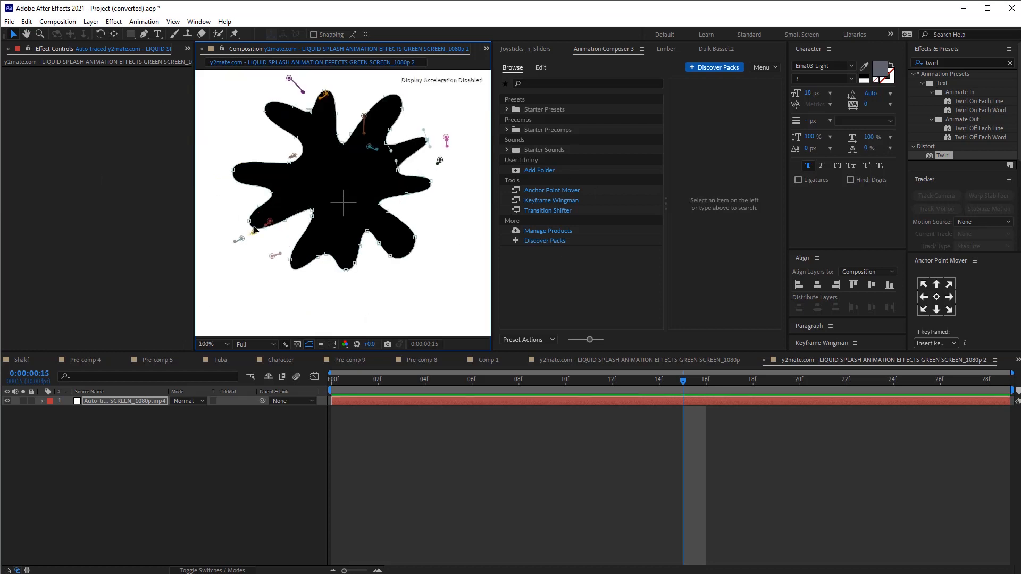
pyautogui.press(',')
pyautogui.press(',')
pyautogui.click(213, 460)
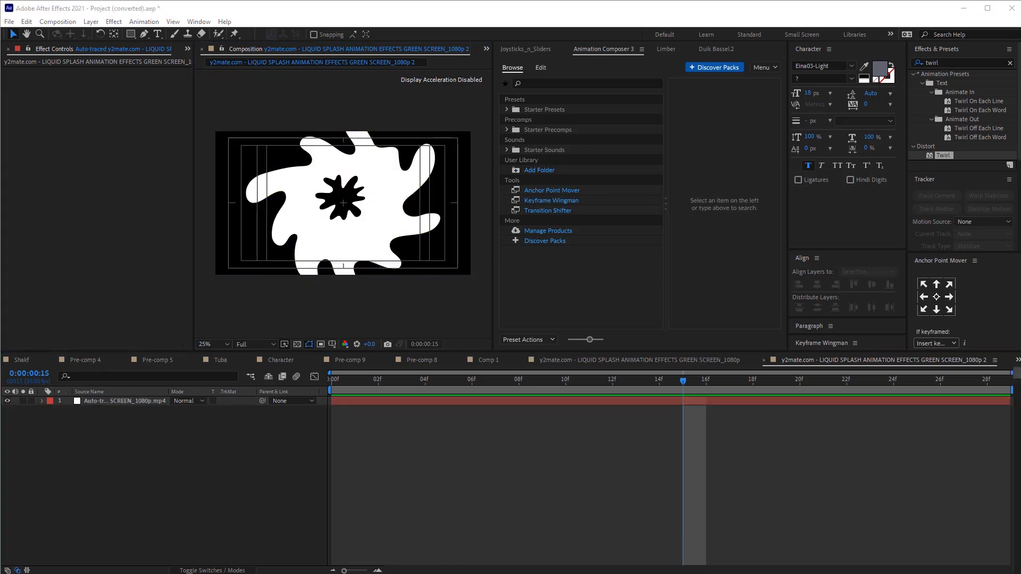
pyautogui.click(385, 174)
pyautogui.press('.')
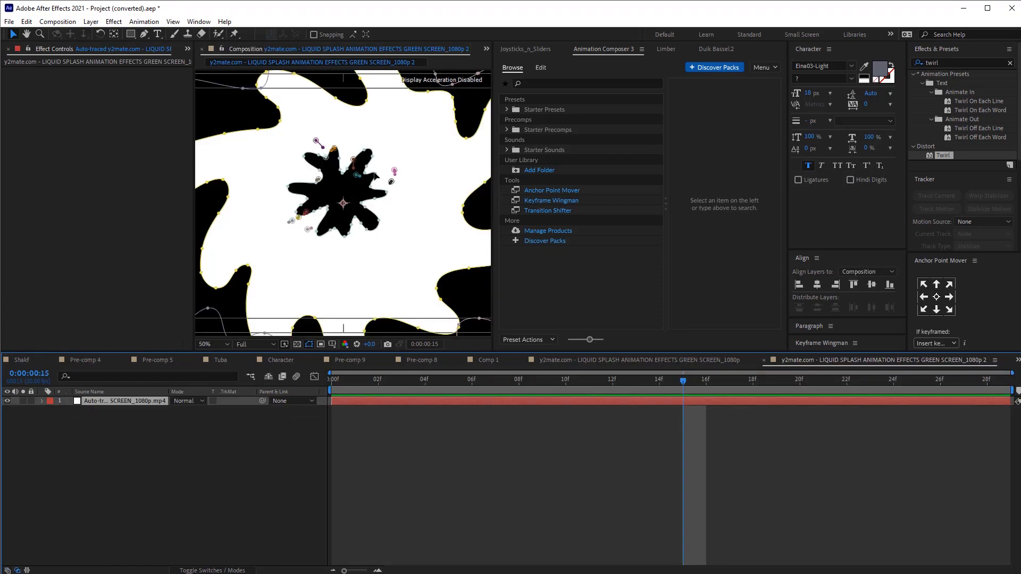